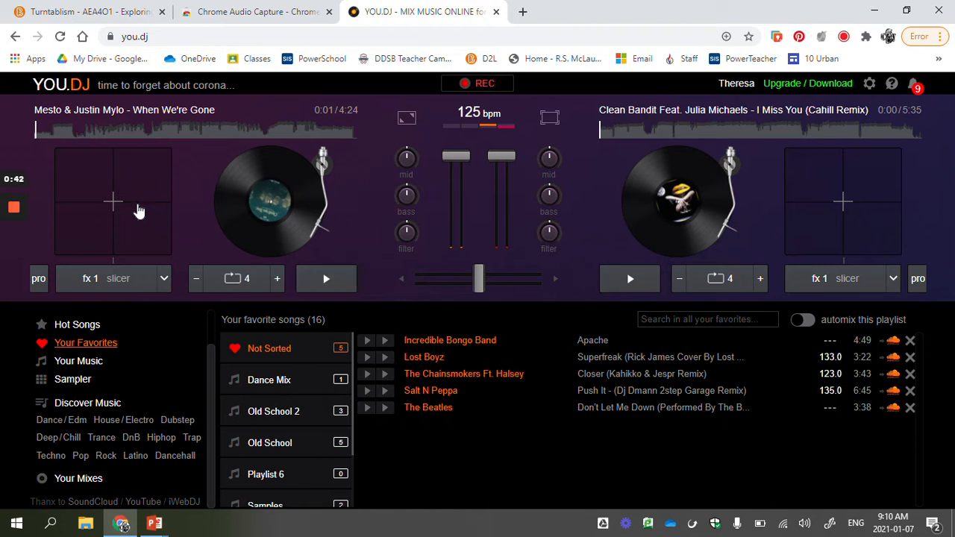
# Switch from YOU.DJ to the Turntablism D2L lesson tab
pyautogui.click(95, 12)
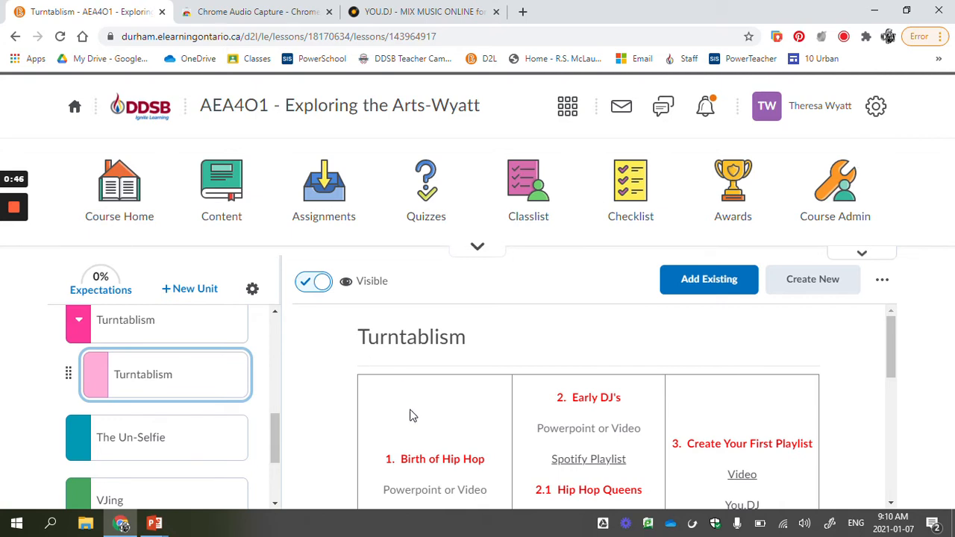
# Scroll the lesson down to section 4, then return to the YOU.DJ tab
pyautogui.scroll(-2, 410, 415)
pyautogui.scroll(-2, 411, 414)
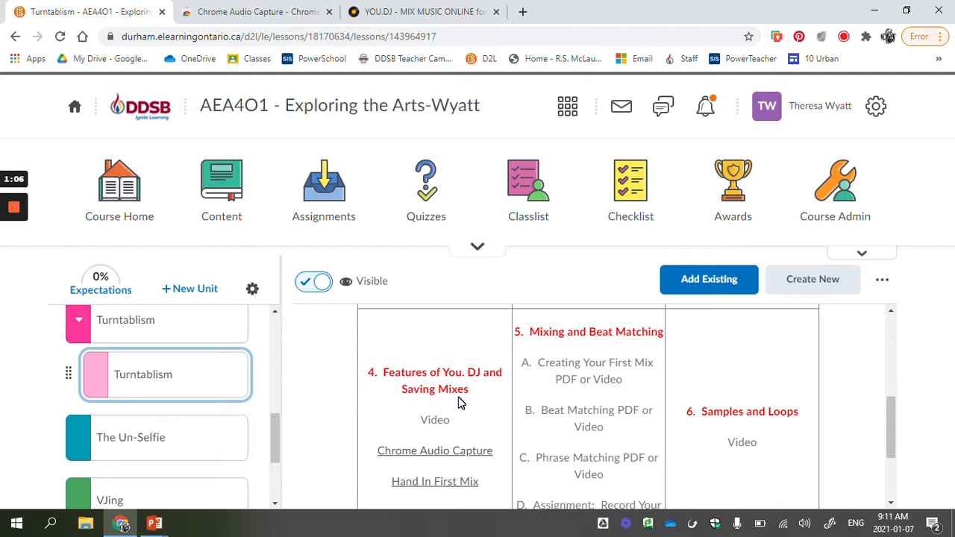
pyautogui.click(438, 8)
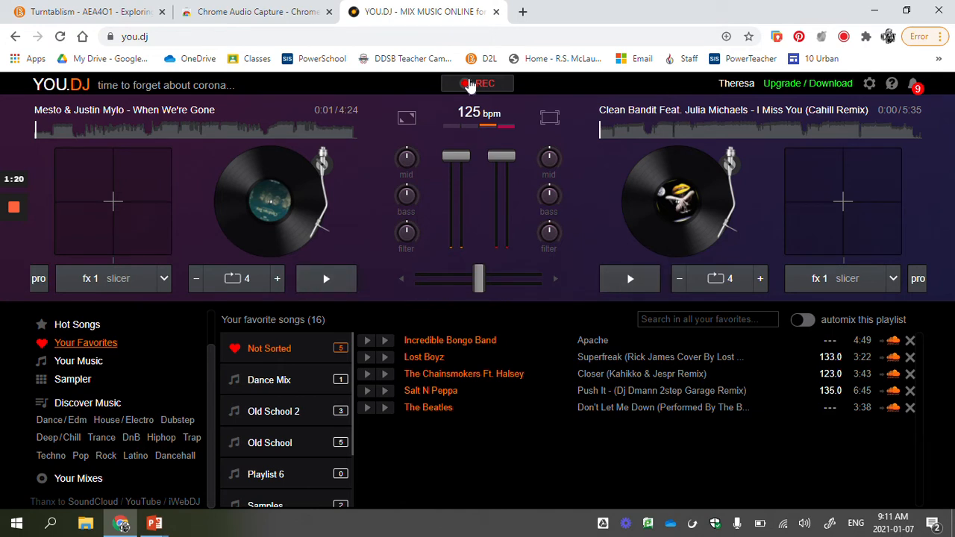
pyautogui.click(77, 485)
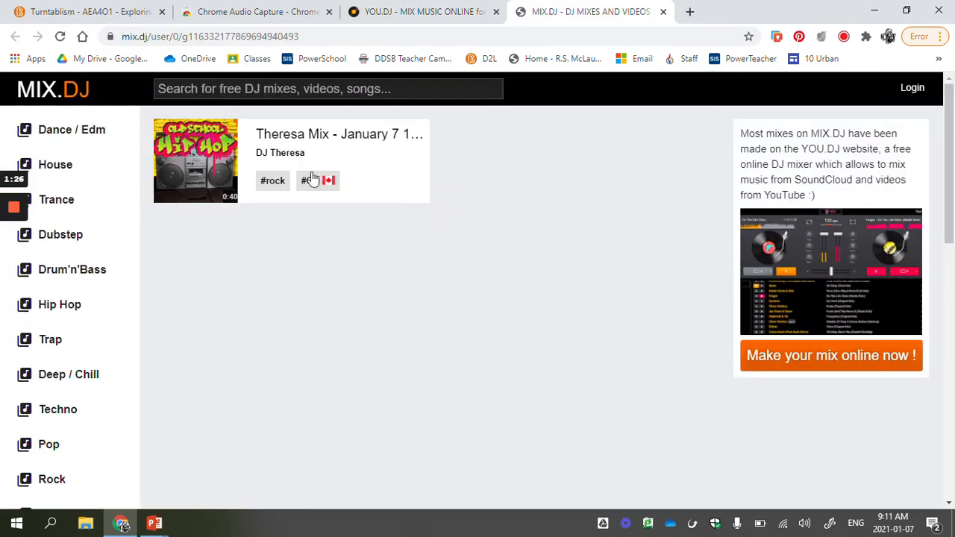
pyautogui.click(208, 160)
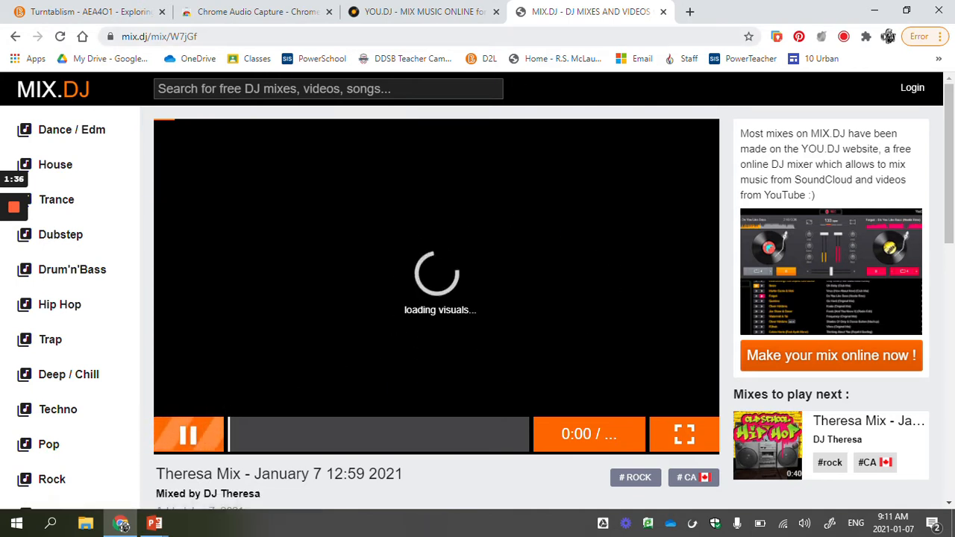
pyautogui.scroll(-2, 427, 354)
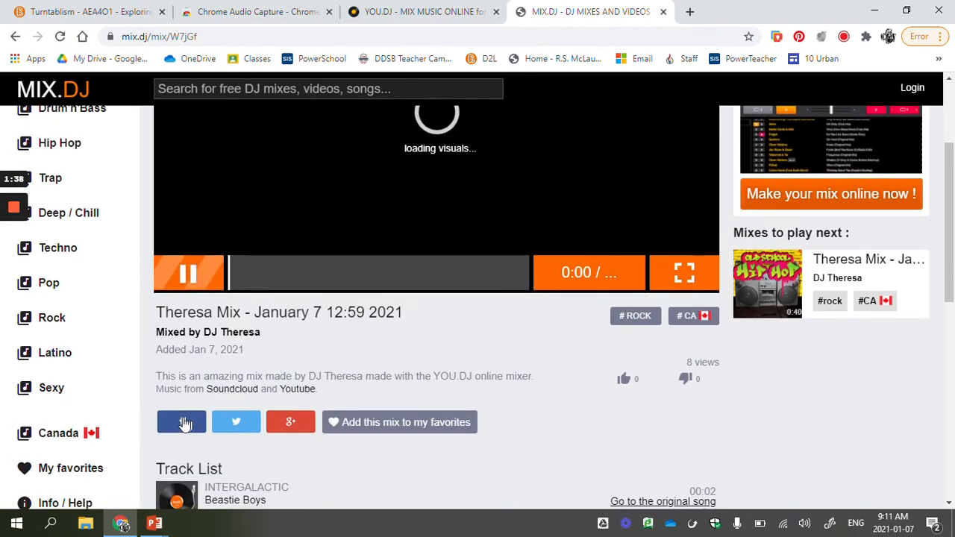
pyautogui.scroll(2, 420, 348)
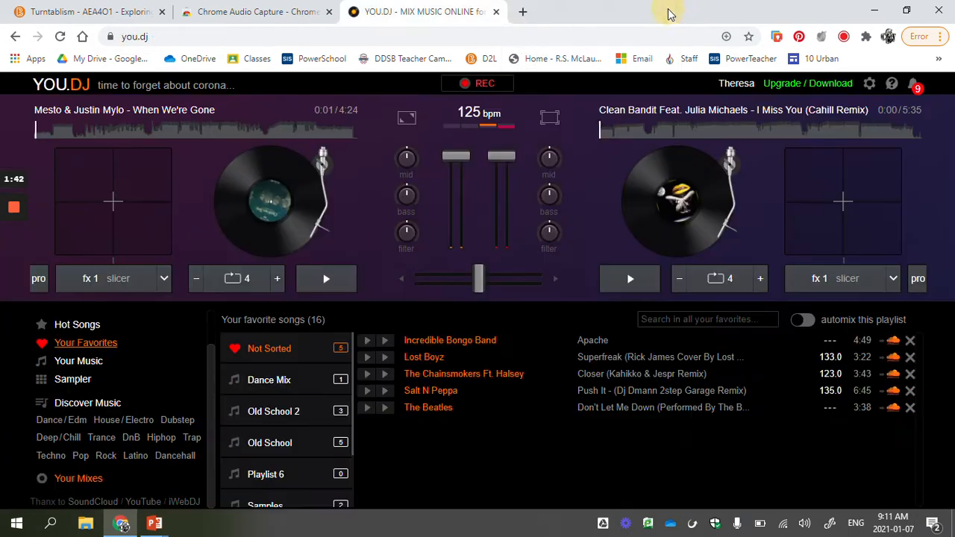
pyautogui.click(664, 12)
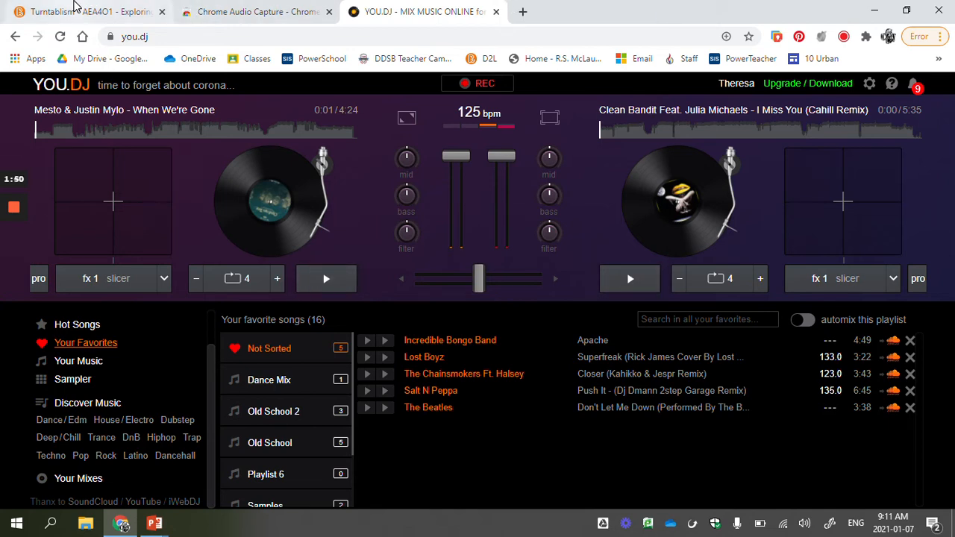
pyautogui.click(82, 11)
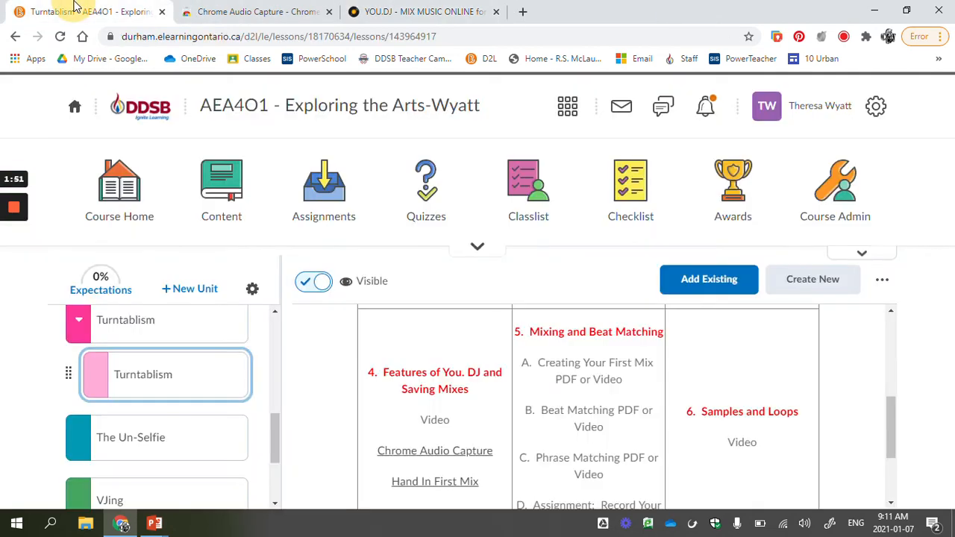
pyautogui.click(460, 454)
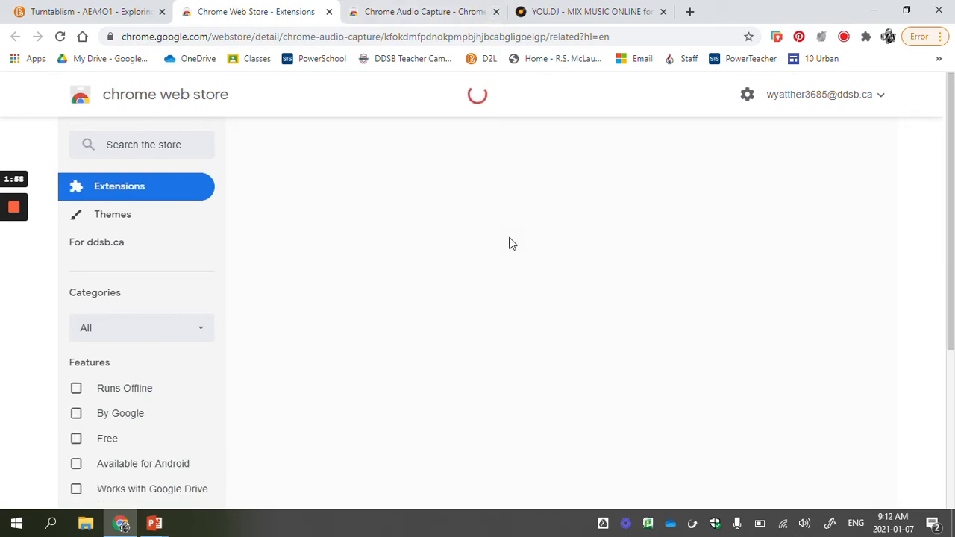
pyautogui.hotkey('ctrl', 'w')
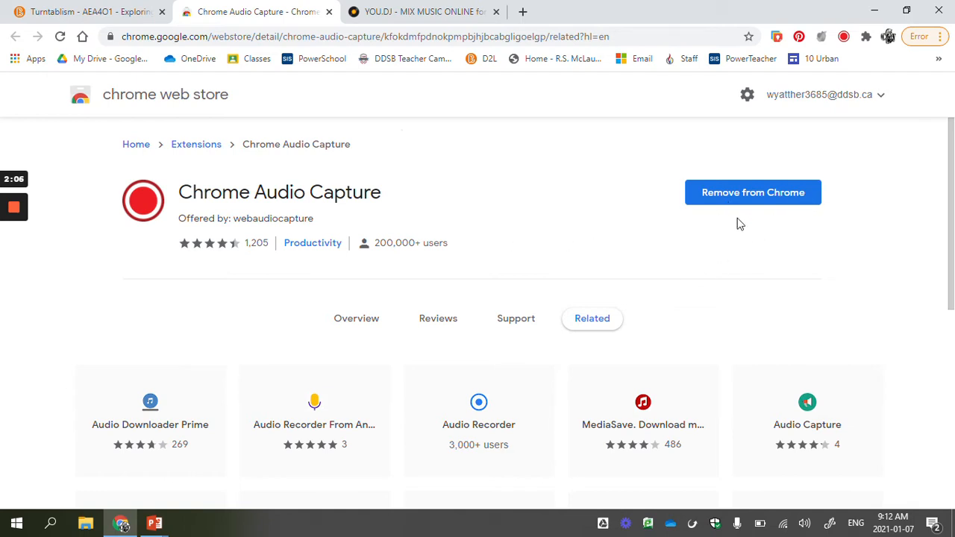
pyautogui.click(866, 39)
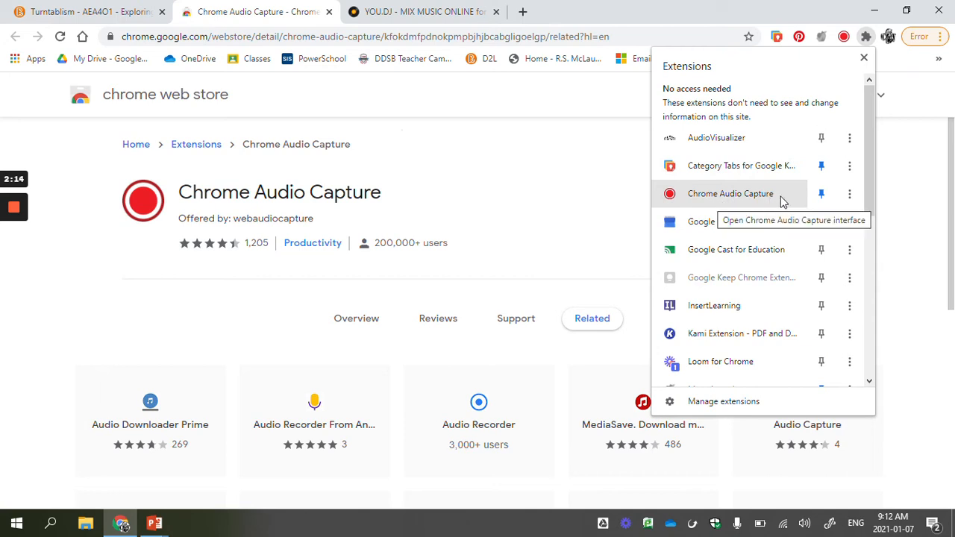
pyautogui.click(619, 202)
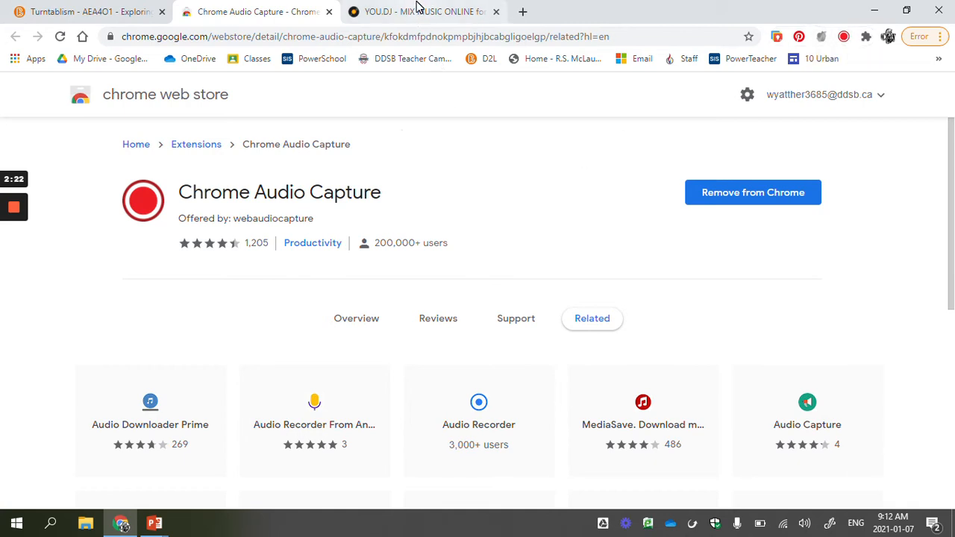
pyautogui.click(418, 10)
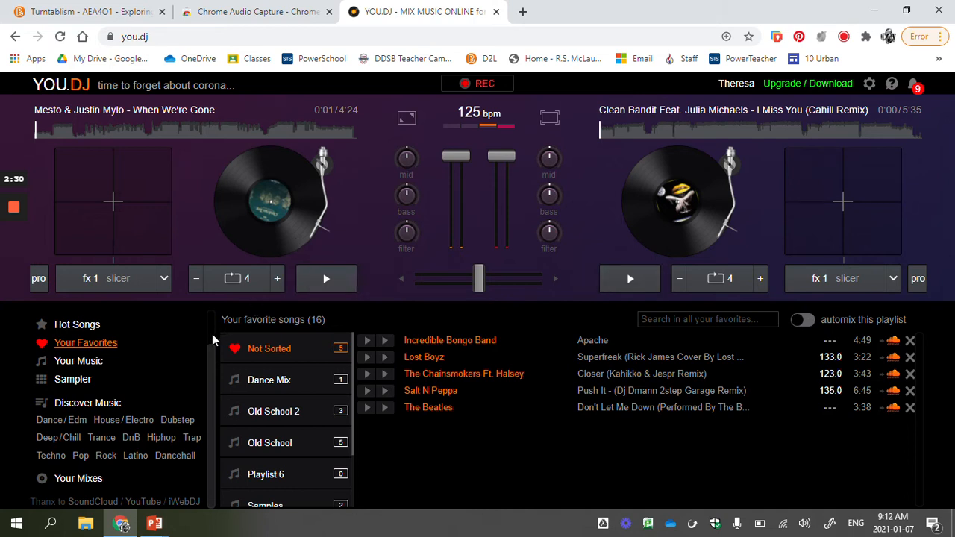
# Show the sampler pads, open the left deck's effects list, and shorten its loop to half a beat
pyautogui.click(78, 380)
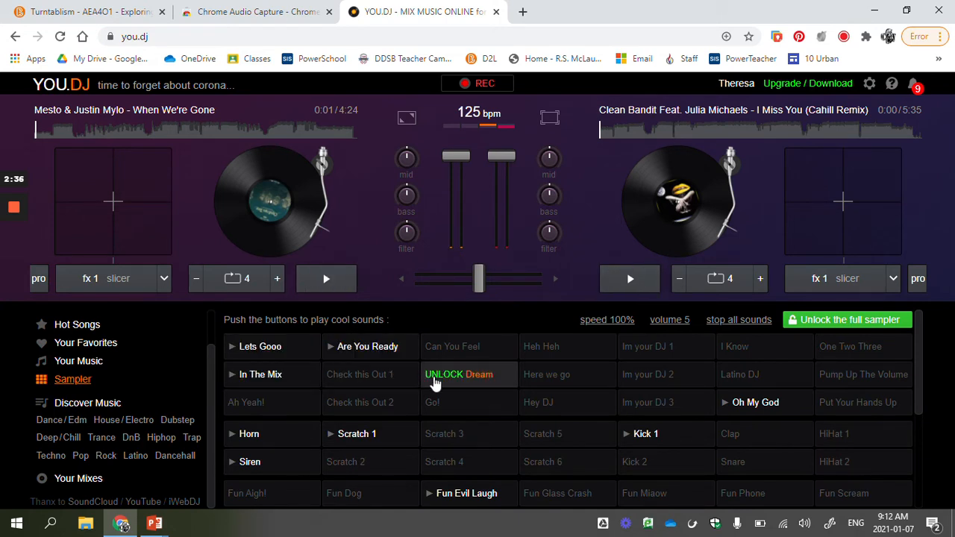
pyautogui.click(163, 279)
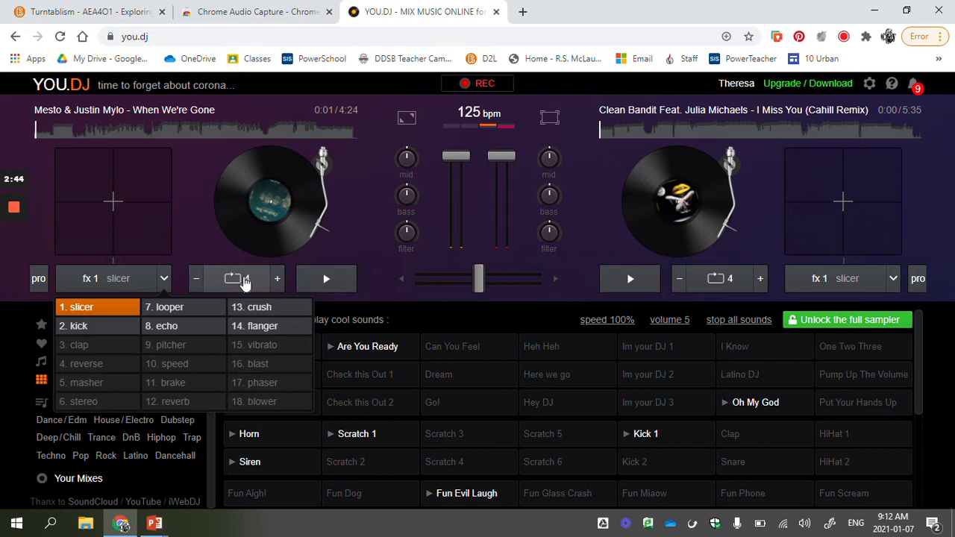
pyautogui.click(194, 279)
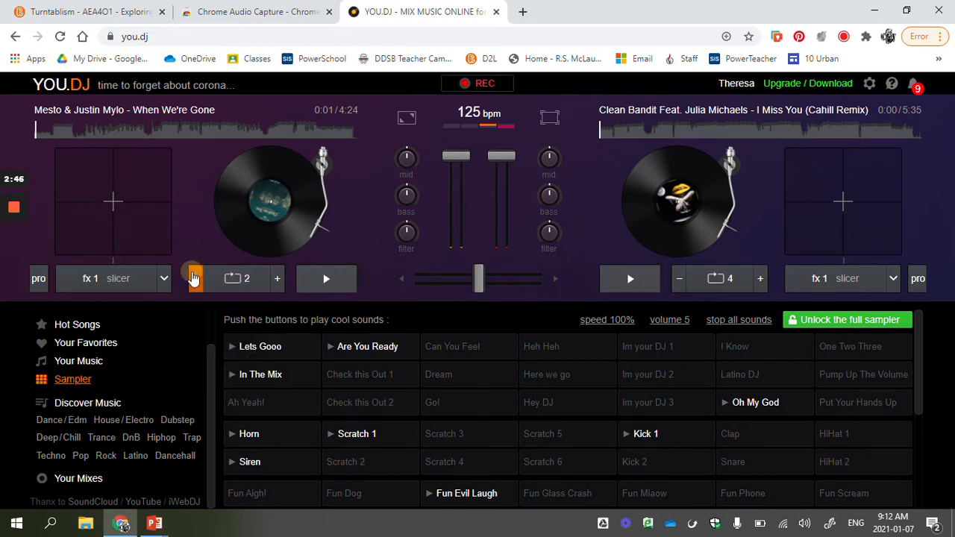
pyautogui.click(193, 279)
pyautogui.click(193, 278)
# Lengthen the left deck loop up to 32 beats, then bring it back down to 4
pyautogui.click(278, 279)
pyautogui.click(277, 279)
pyautogui.click(277, 279)
pyautogui.click(277, 279)
pyautogui.click(278, 279)
pyautogui.click(277, 279)
pyautogui.click(195, 279)
pyautogui.click(195, 279)
pyautogui.click(194, 279)
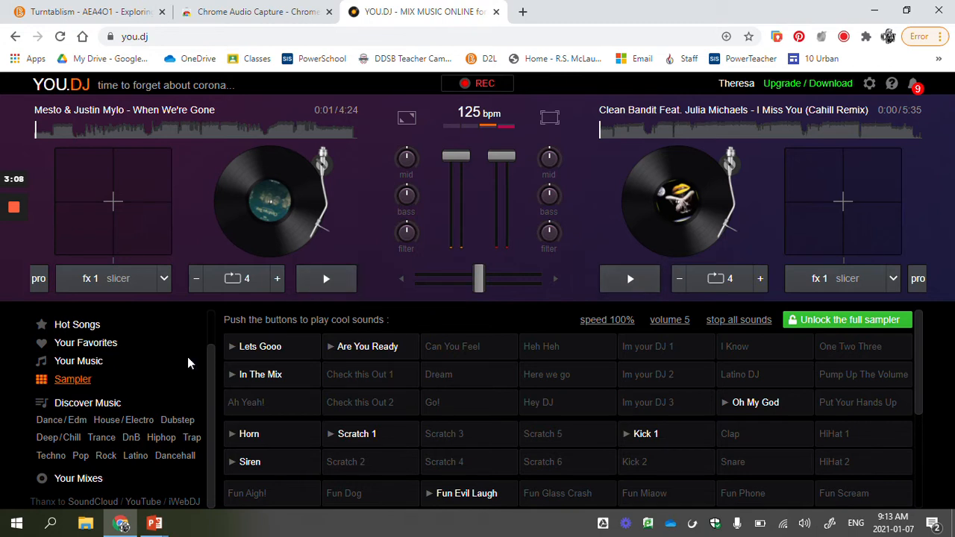
pyautogui.scroll(1, 167, 359)
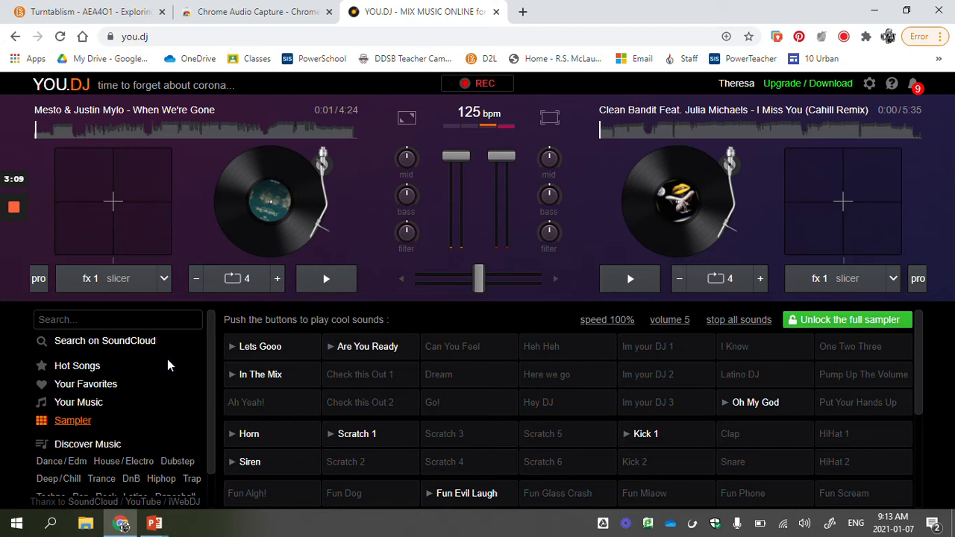
# Search SoundCloud for the account owner's uploads and favourite the Party Mix tracks
pyautogui.click(169, 322)
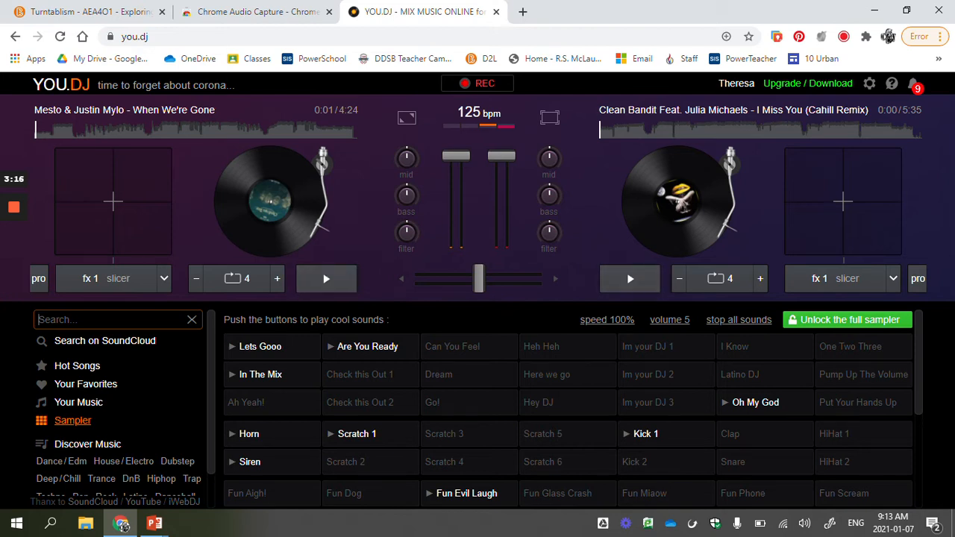
pyautogui.write('theresa wyatt')
pyautogui.press('Return')
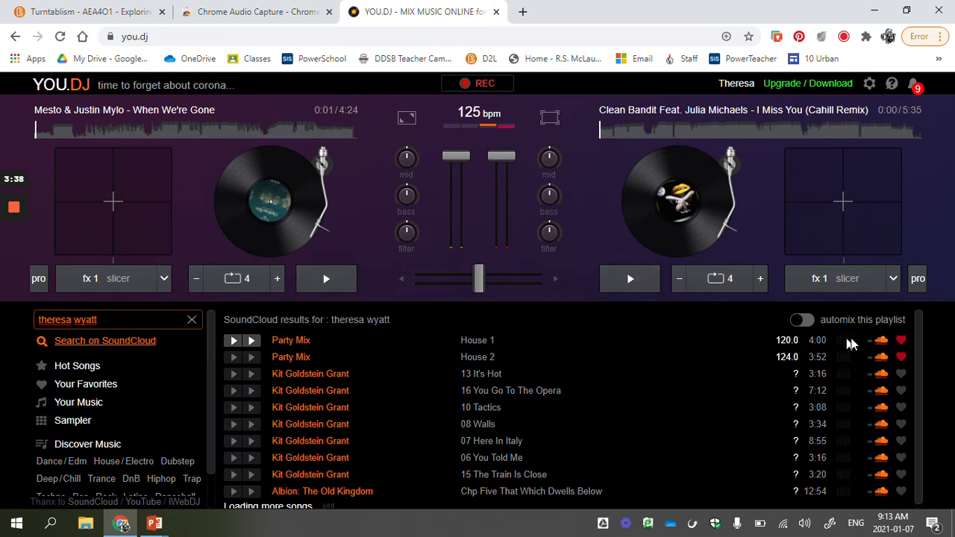
pyautogui.click(902, 343)
# Open Your Favorites and select the Samples playlist holding House 1 and House 2
pyautogui.click(86, 384)
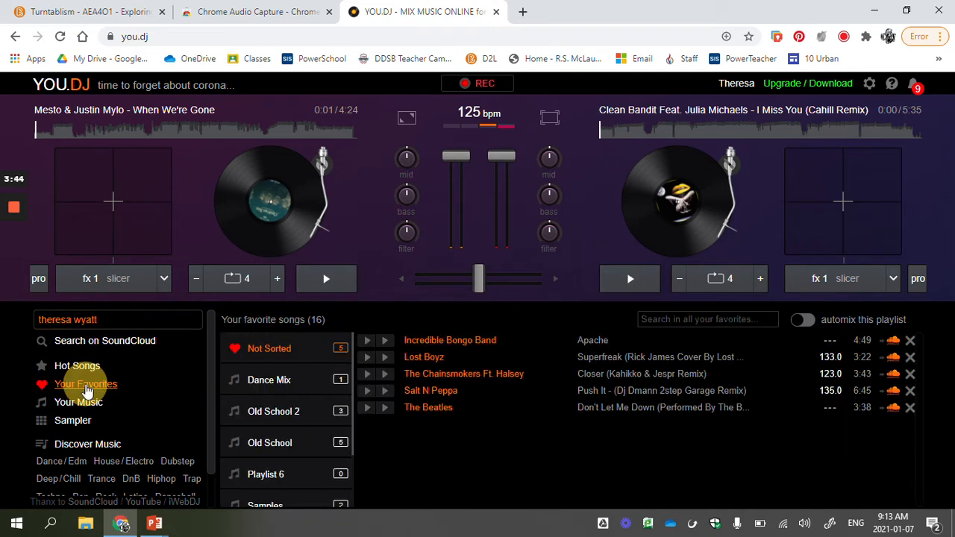
pyautogui.click(271, 350)
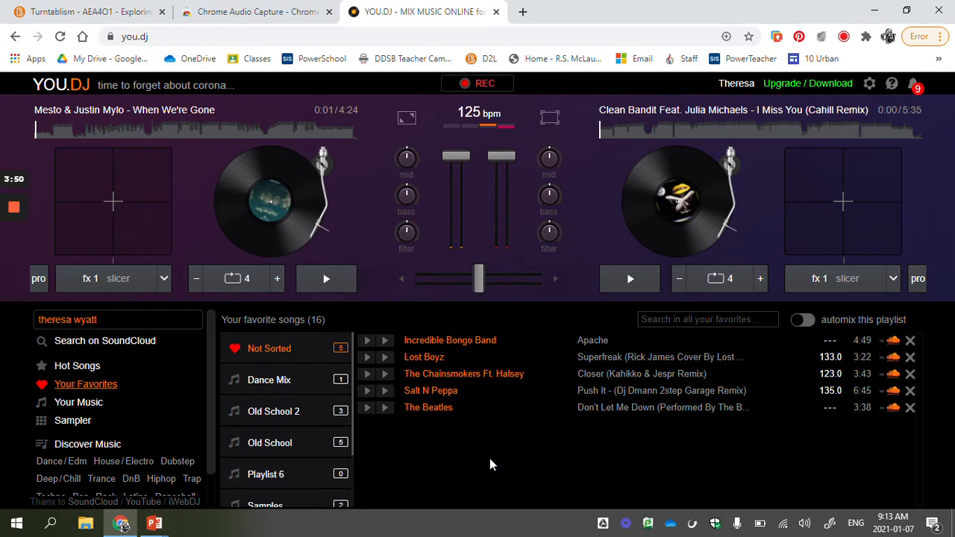
pyautogui.scroll(-2, 291, 455)
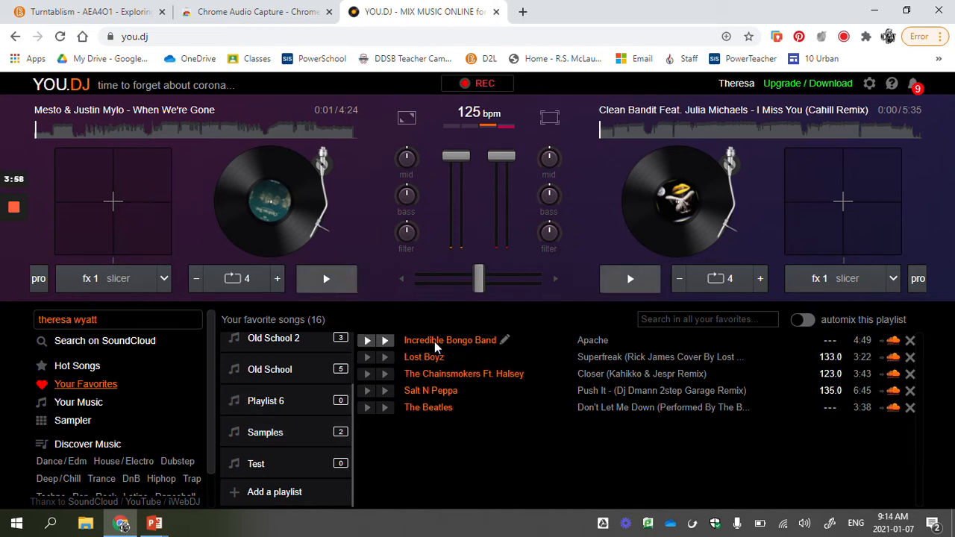
pyautogui.click(270, 440)
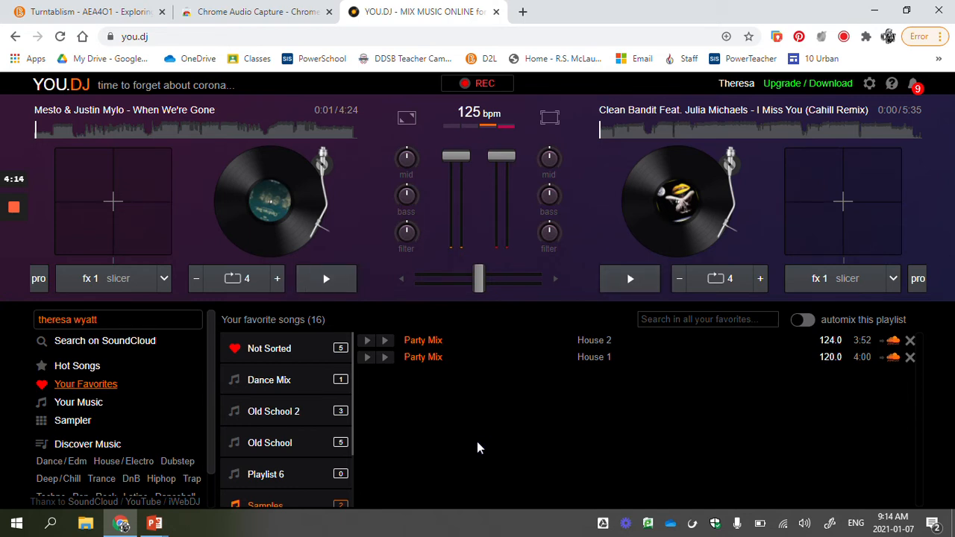
# Load Party Mix - House 2 onto the left deck and House 1 onto the right
pyautogui.click(364, 342)
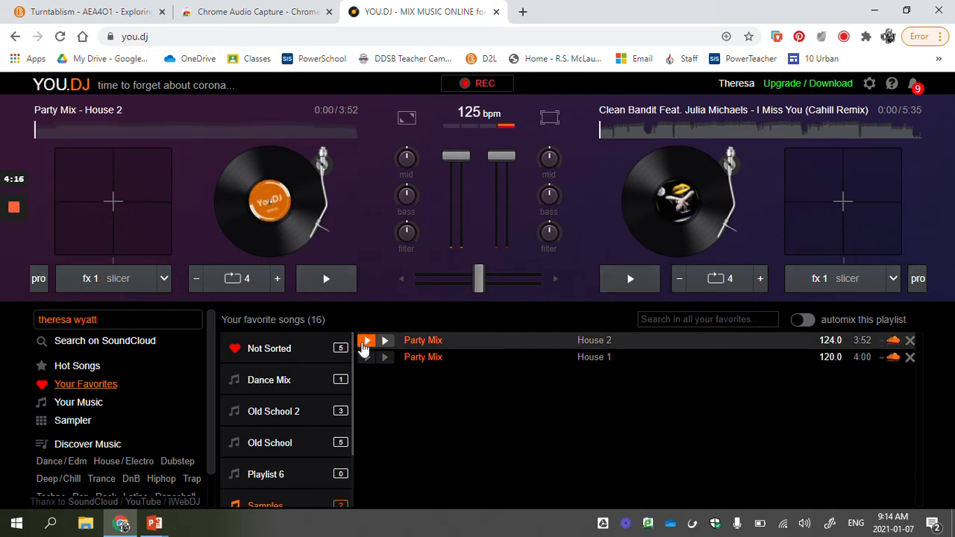
pyautogui.click(385, 357)
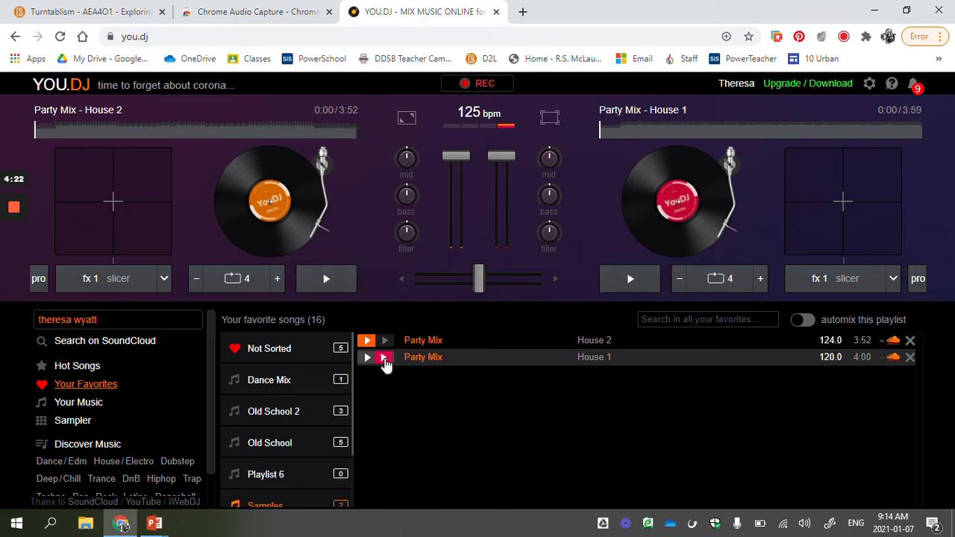
pyautogui.moveTo(479, 274)
pyautogui.mouseDown()
pyautogui.moveTo(420, 270)
pyautogui.moveTo(543, 278)
pyautogui.moveTo(416, 273)
pyautogui.moveTo(540, 277)
pyautogui.moveTo(471, 276)
pyautogui.moveTo(482, 279)
pyautogui.mouseUp()
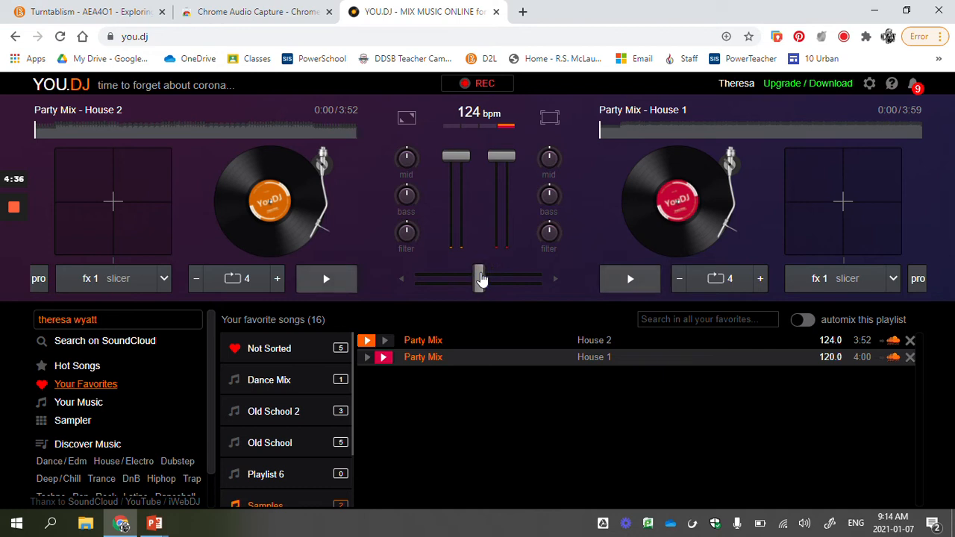
pyautogui.click(454, 127)
# Lower both channel faders to mid level and move the crossfader fully to House 2
pyautogui.moveTo(507, 157)
pyautogui.mouseDown()
pyautogui.moveTo(507, 258)
pyautogui.moveTo(509, 143)
pyautogui.mouseUp()
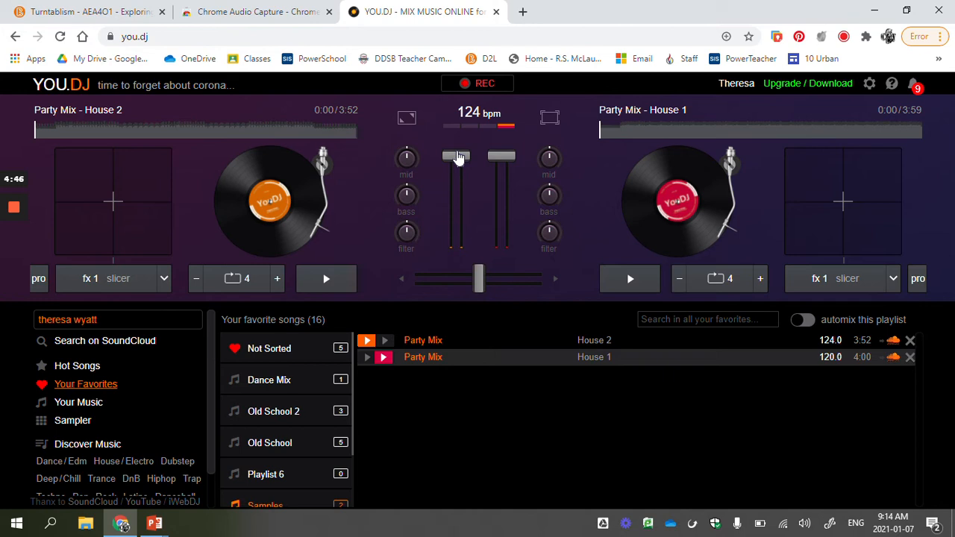
pyautogui.moveTo(458, 165); pyautogui.dragTo(455, 188)
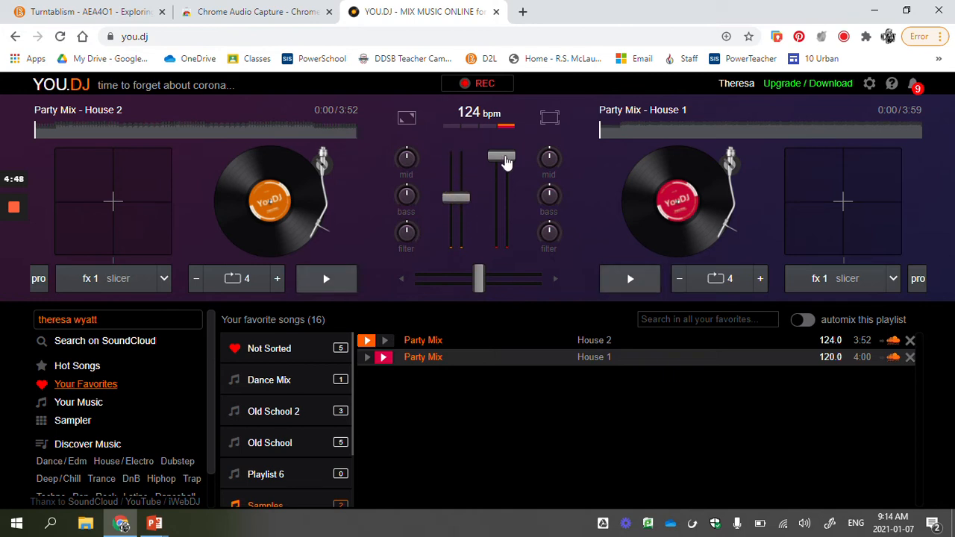
pyautogui.moveTo(506, 161); pyautogui.dragTo(505, 200)
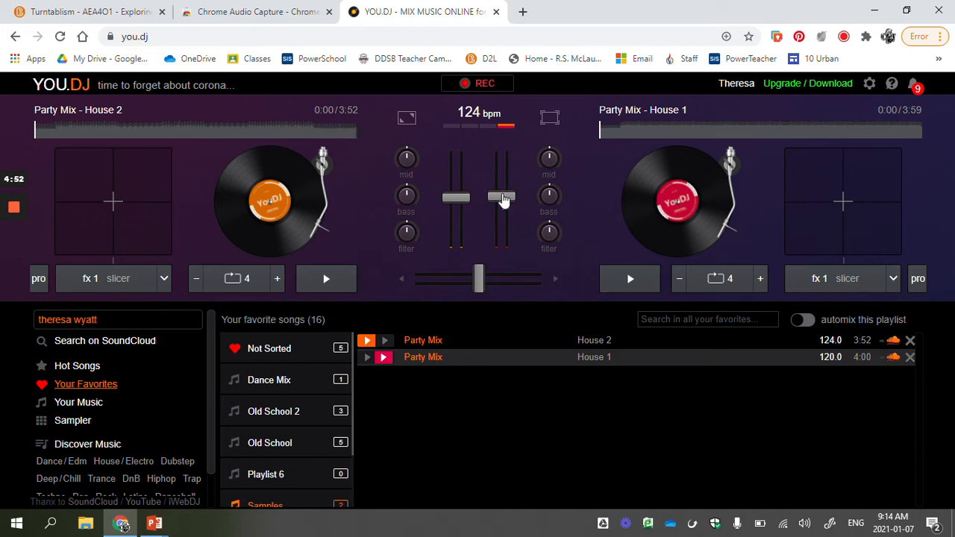
pyautogui.moveTo(466, 288); pyautogui.dragTo(425, 274)
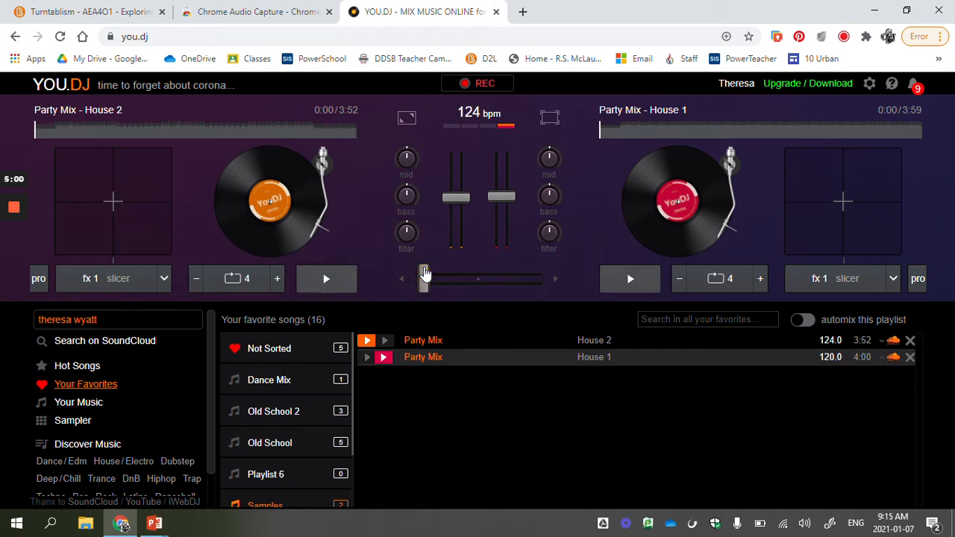
pyautogui.rightClick(425, 273)
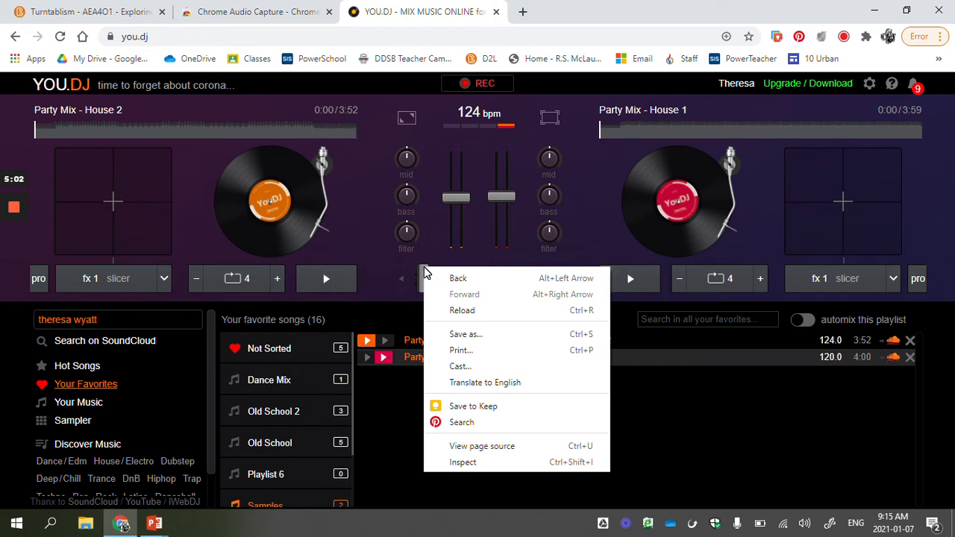
pyautogui.click(385, 275)
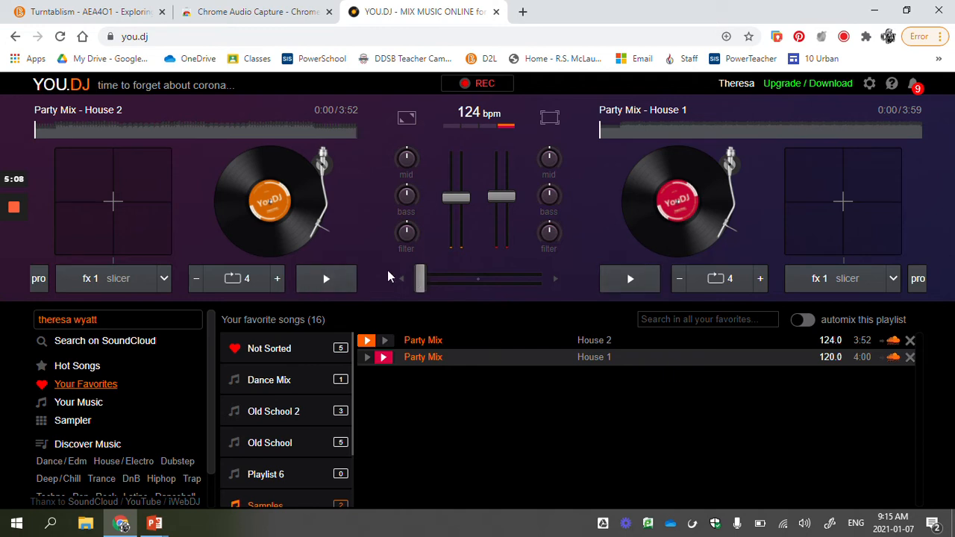
# Start House 2 playing and lower both channel faders slightly
pyautogui.click(343, 278)
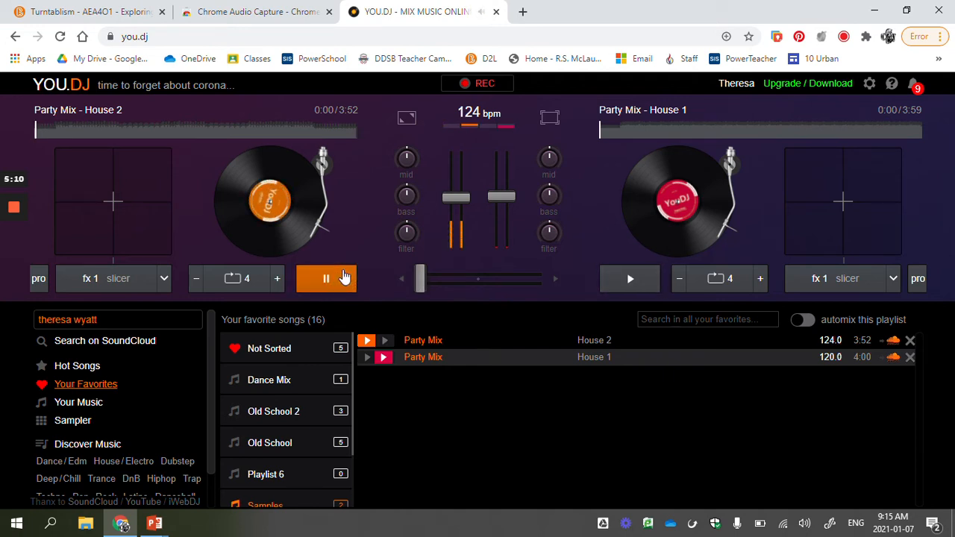
pyautogui.moveTo(461, 196)
pyautogui.mouseDown()
pyautogui.moveTo(462, 206)
pyautogui.moveTo(456, 202)
pyautogui.moveTo(497, 202)
pyautogui.moveTo(497, 213)
pyautogui.moveTo(456, 209)
pyautogui.mouseUp()
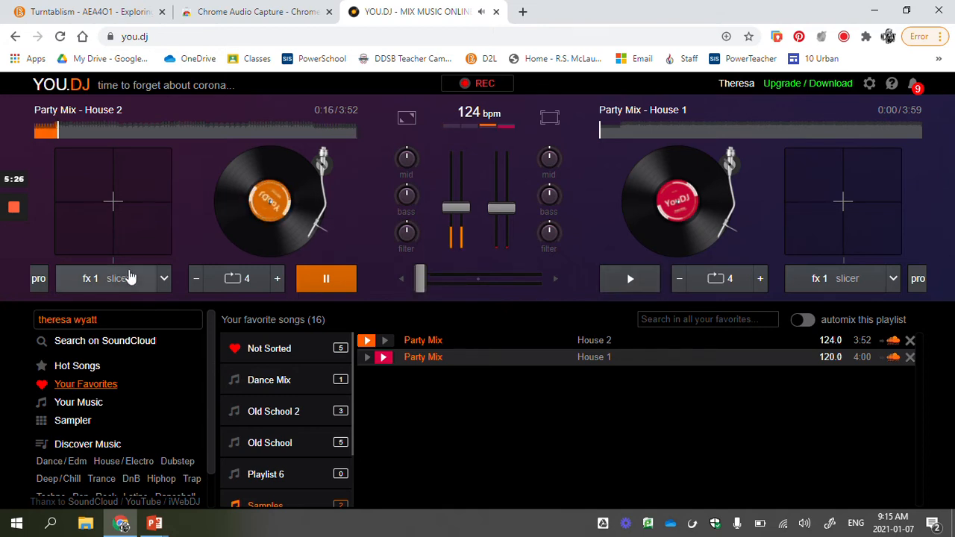
pyautogui.click(162, 279)
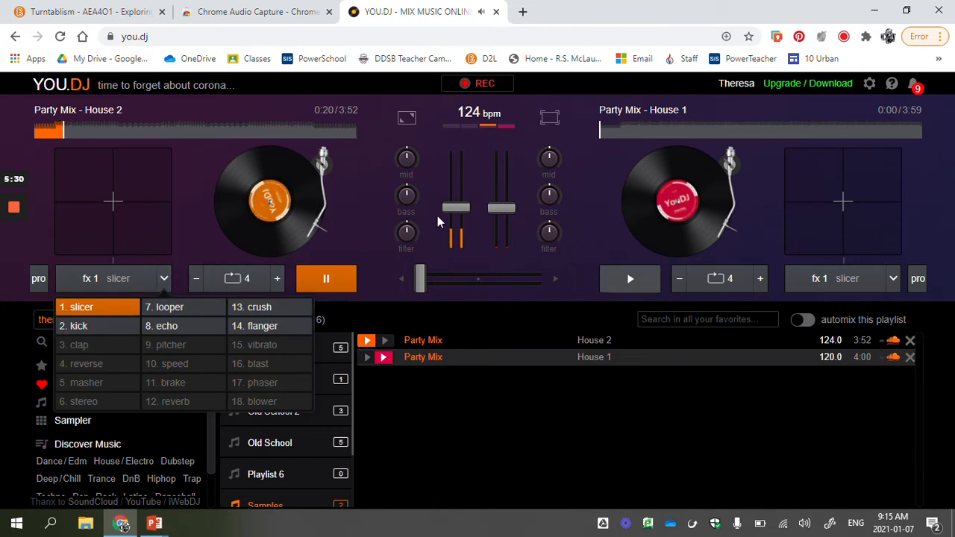
pyautogui.moveTo(453, 216); pyautogui.dragTo(452, 229)
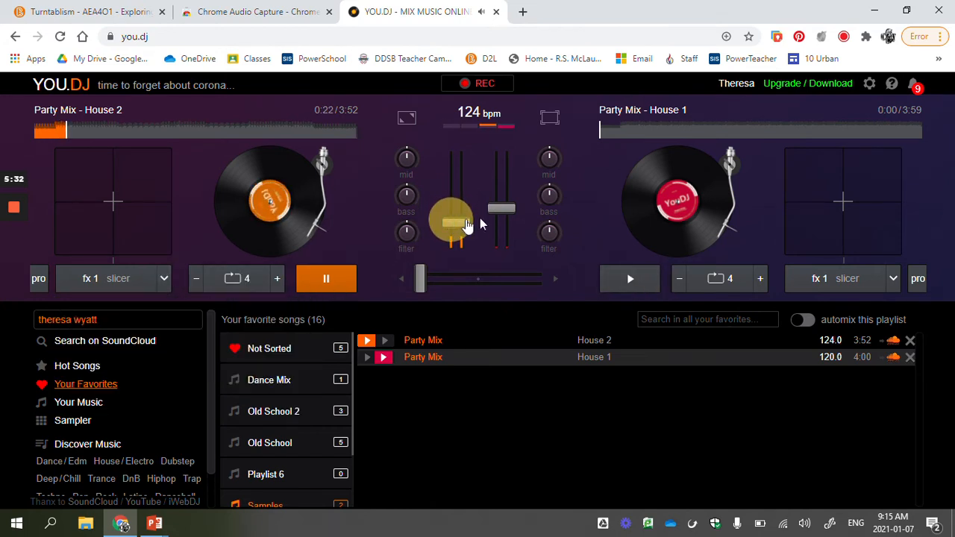
pyautogui.click(505, 217)
pyautogui.moveTo(505, 216); pyautogui.dragTo(505, 226)
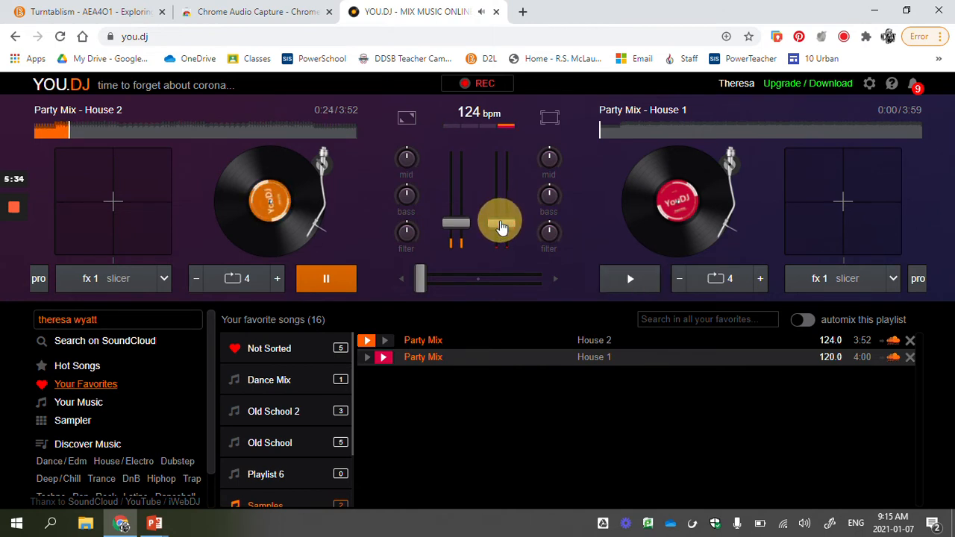
# Pick 14. flanger as House 2's effect and hold it on the XY pad
pyautogui.click(164, 277)
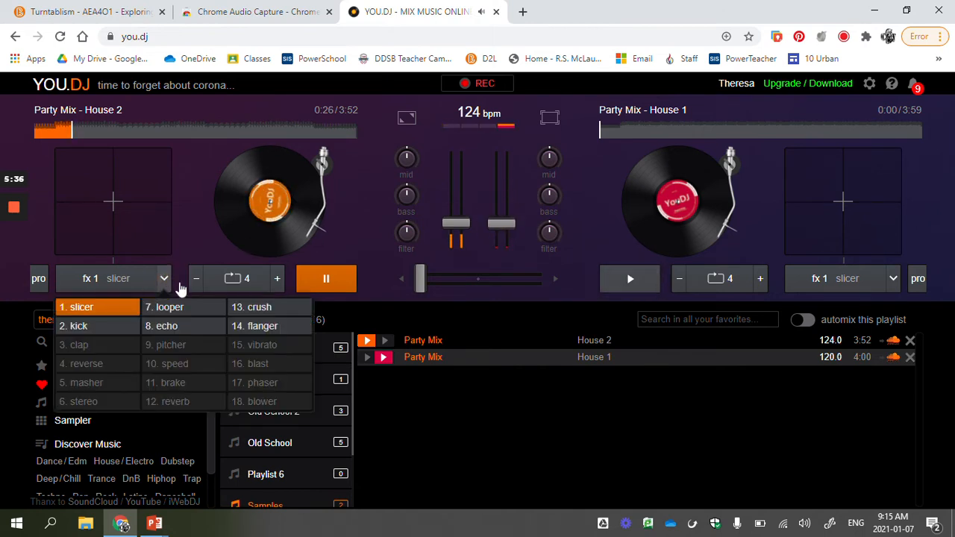
pyautogui.click(271, 326)
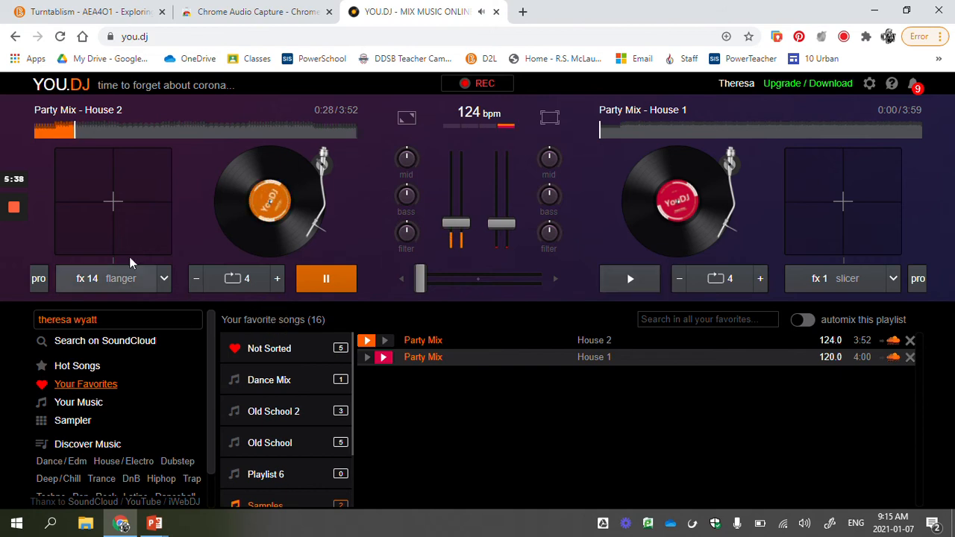
pyautogui.moveTo(149, 181); pyautogui.dragTo(169, 239)
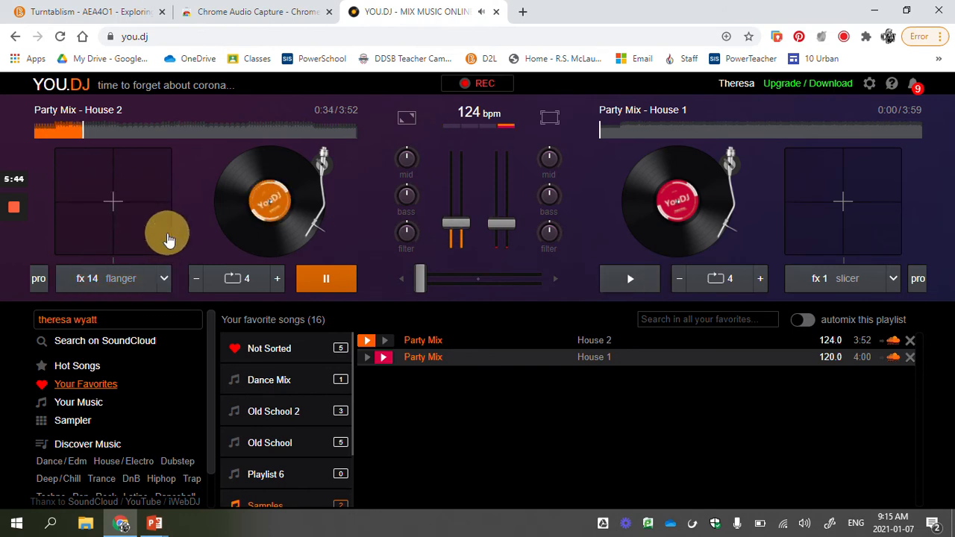
# Switch House 2's effect to 2. kick and play it across the XY pad
pyautogui.click(164, 278)
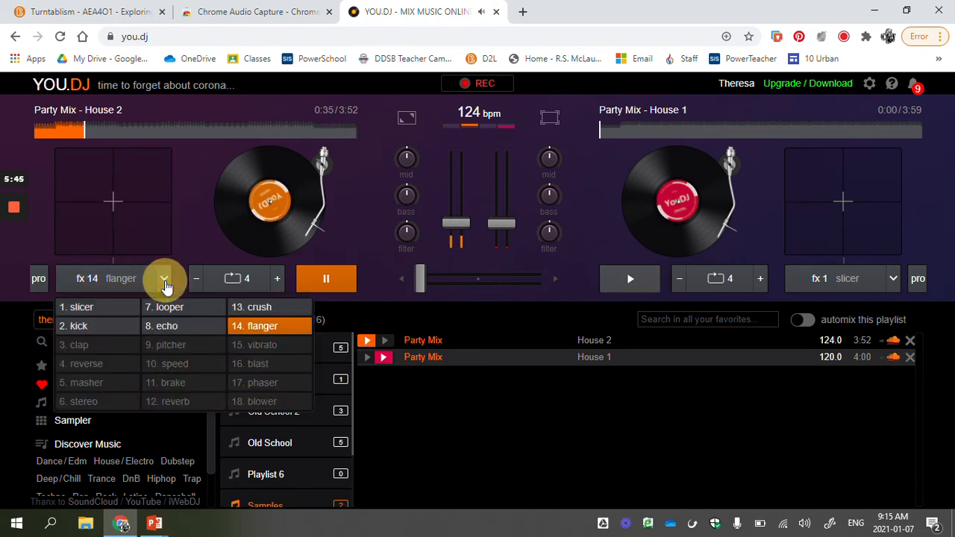
pyautogui.click(105, 326)
pyautogui.click(147, 231)
pyautogui.click(148, 229)
pyautogui.moveTo(149, 225); pyautogui.dragTo(95, 230)
pyautogui.click(105, 236)
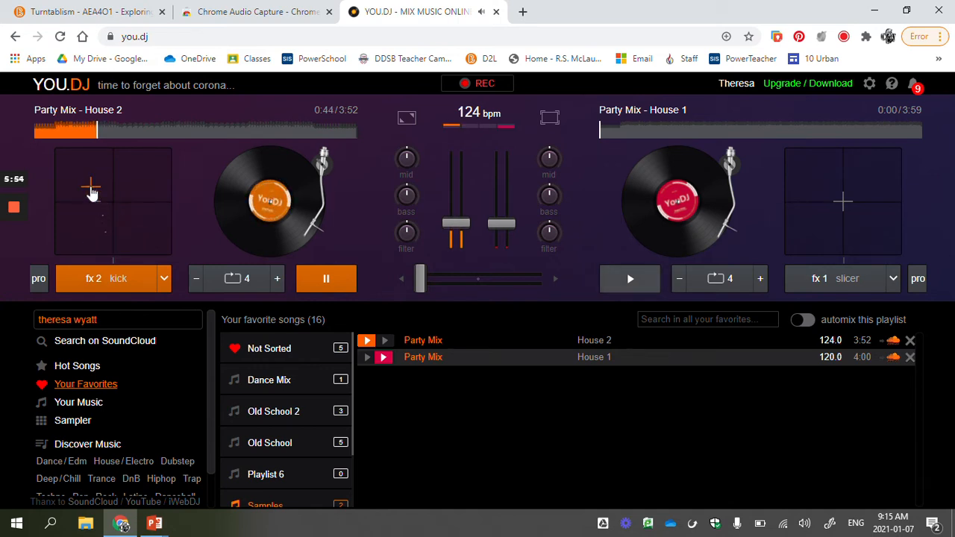
pyautogui.moveTo(90, 190); pyautogui.dragTo(90, 188)
# Toggle a 4-beat loop on House 2 on and off, then lower system volume
pyautogui.click(253, 278)
pyautogui.click(255, 279)
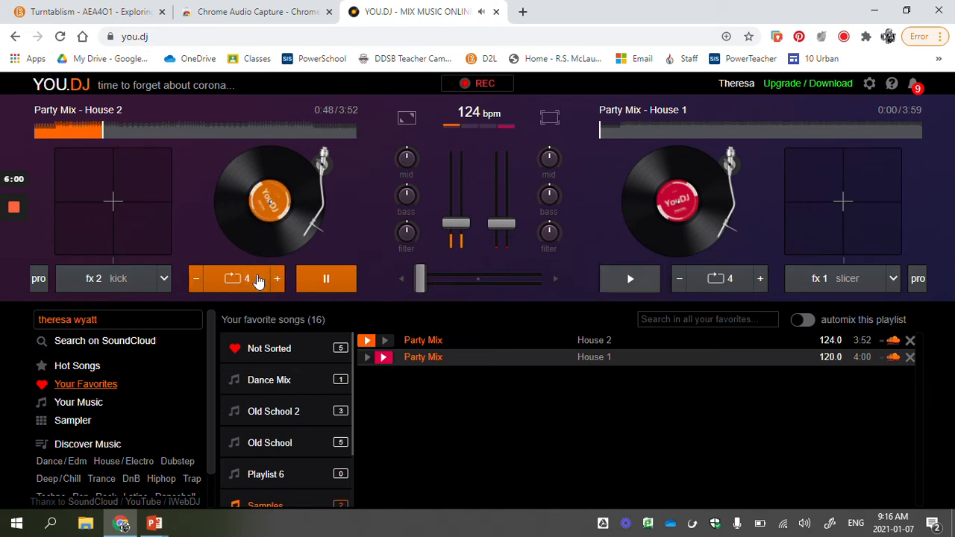
pyautogui.click(256, 279)
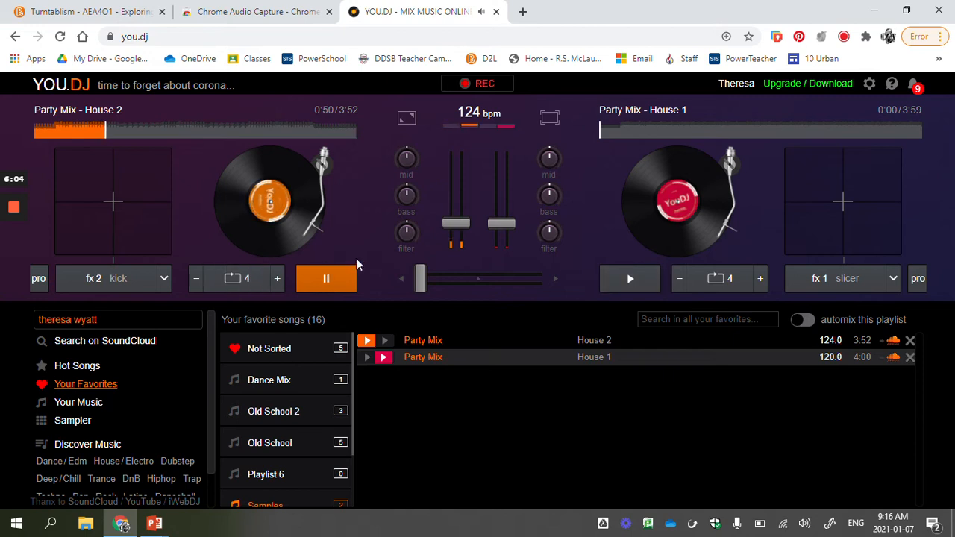
pyautogui.press('XF86AudioLowerVolume')
pyautogui.press('XF86AudioLowerVolume')
pyautogui.press('XF86AudioLowerVolume')
pyautogui.press('XF86AudioLowerVolume')
pyautogui.press('XF86AudioLowerVolume')
pyautogui.press('XF86AudioLowerVolume')
pyautogui.press('XF86AudioLowerVolume')
pyautogui.press('XF86AudioLowerVolume')
pyautogui.press('XF86AudioLowerVolume')
pyautogui.press('XF86AudioLowerVolume')
pyautogui.press('XF86AudioLowerVolume')
pyautogui.press('XF86AudioLowerVolume')
pyautogui.press('XF86AudioLowerVolume')
pyautogui.press('XF86AudioLowerVolume')
pyautogui.press('XF86AudioLowerVolume')
pyautogui.press('XF86AudioLowerVolume')
pyautogui.press('XF86AudioLowerVolume')
pyautogui.press('XF86AudioLowerVolume')
pyautogui.press('XF86AudioLowerVolume')
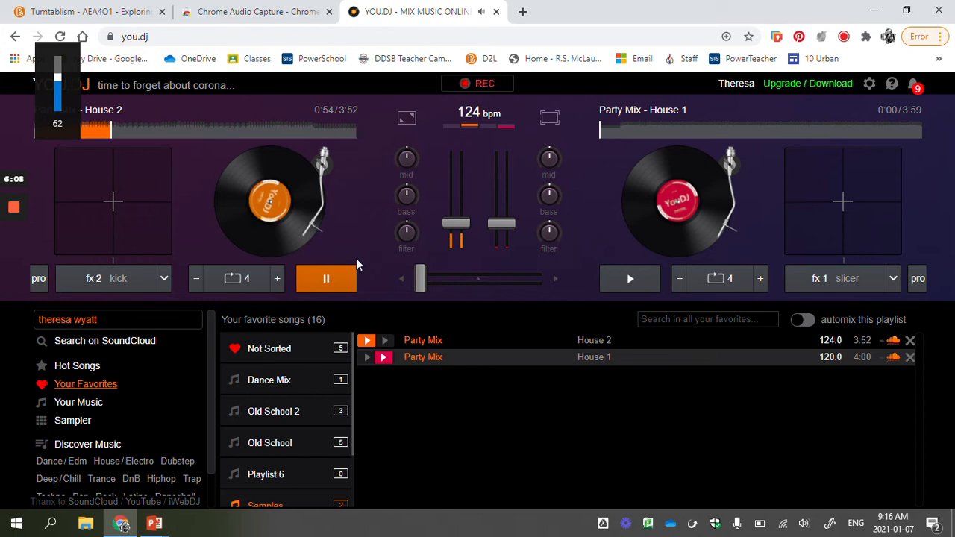
# Start House 1, adjust system volume, and nudge both channel faders up slightly
pyautogui.click(617, 285)
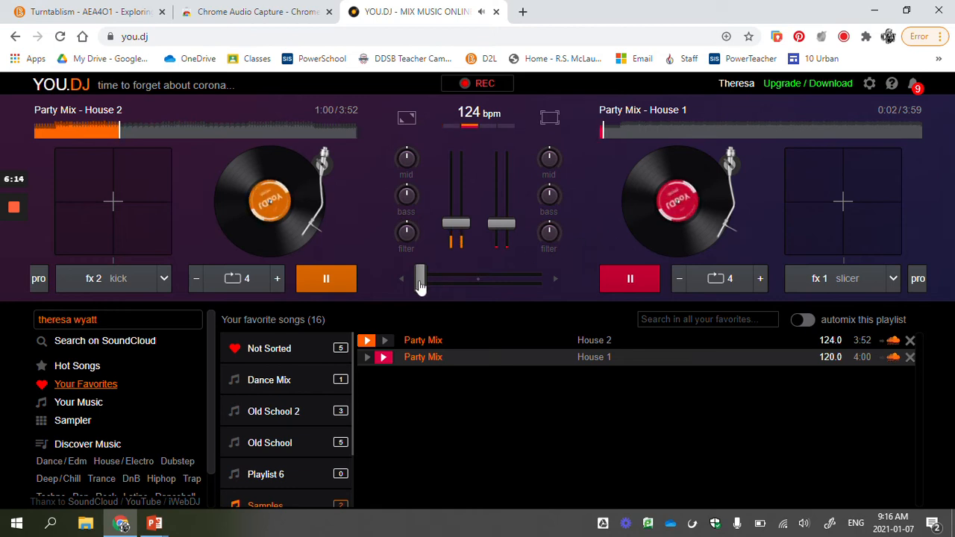
pyautogui.press('XF86AudioLowerVolume')
pyautogui.press('XF86AudioLowerVolume')
pyautogui.press('XF86AudioLowerVolume')
pyautogui.press('XF86AudioLowerVolume')
pyautogui.press('XF86AudioLowerVolume')
pyautogui.press('XF86AudioLowerVolume')
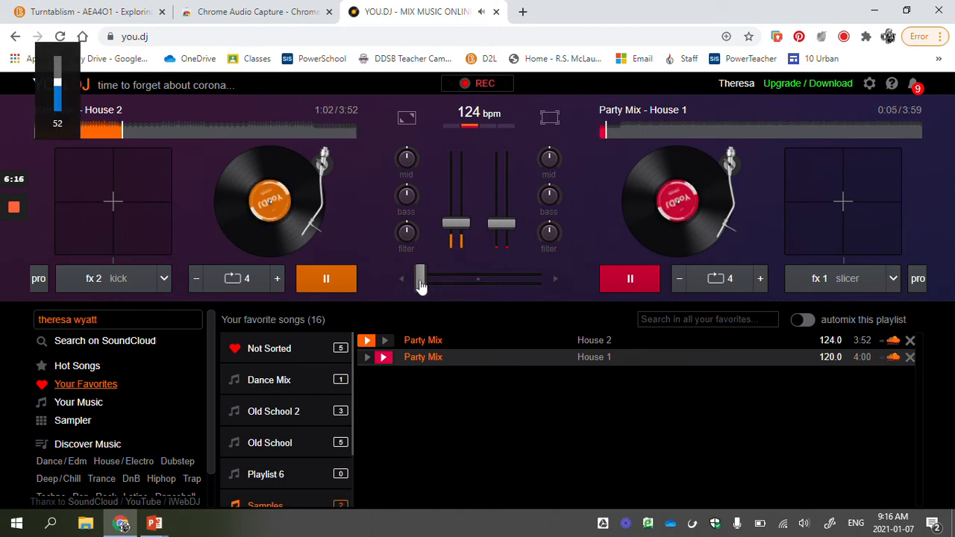
pyautogui.press('XF86AudioRaiseVolume')
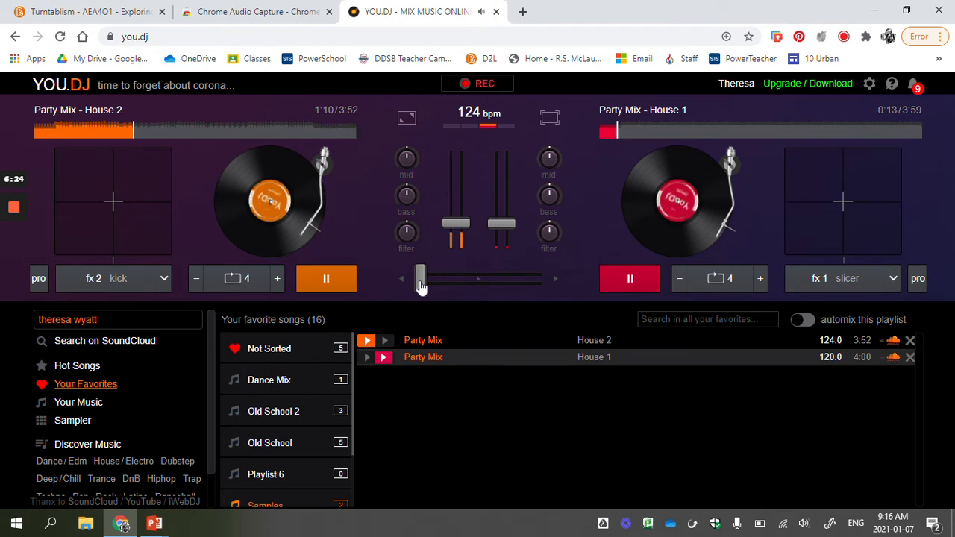
pyautogui.moveTo(502, 224); pyautogui.dragTo(494, 221)
pyautogui.moveTo(456, 222); pyautogui.dragTo(455, 219)
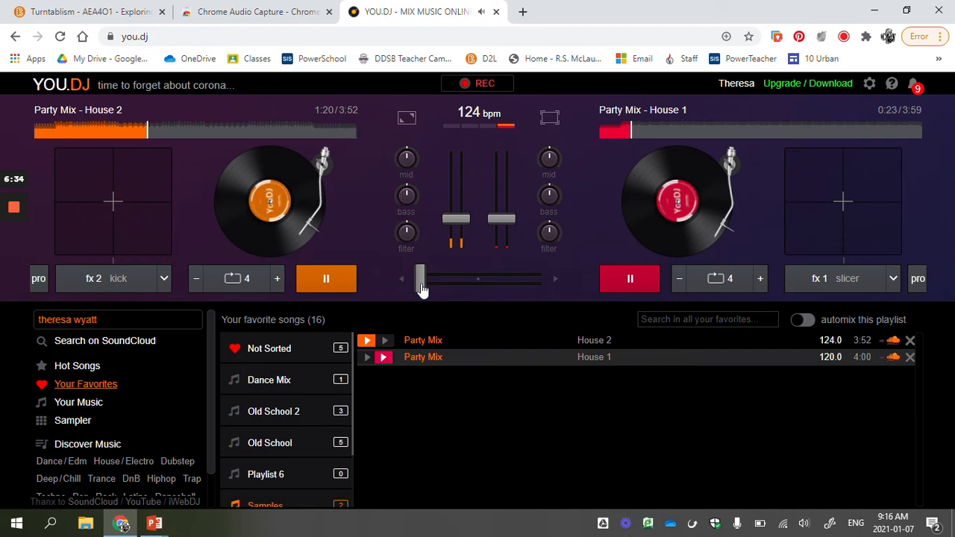
# Crossfade fully to House 1, raise its fader a little, then pause both decks
pyautogui.click(421, 284)
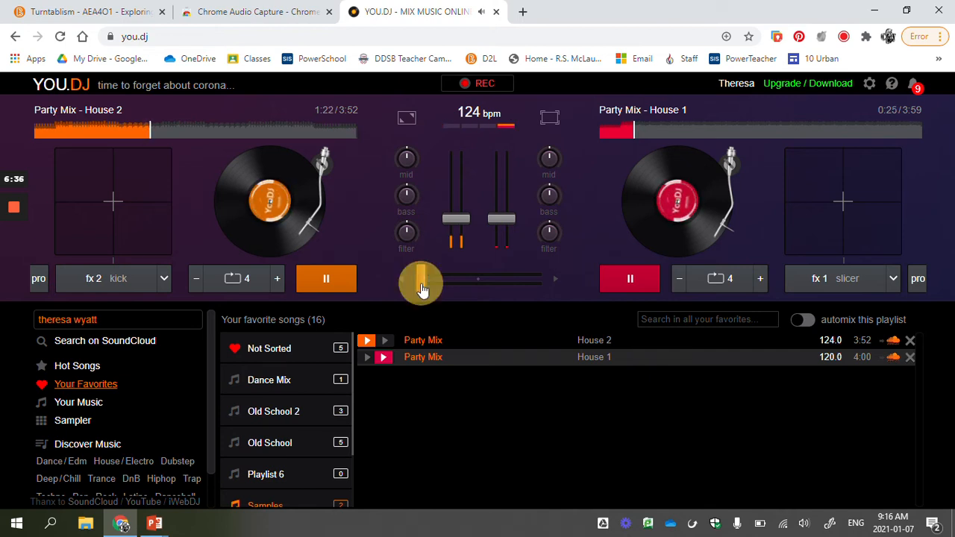
pyautogui.moveTo(423, 290); pyautogui.dragTo(509, 287)
pyautogui.moveTo(517, 286); pyautogui.dragTo(547, 285)
pyautogui.moveTo(502, 219); pyautogui.dragTo(505, 213)
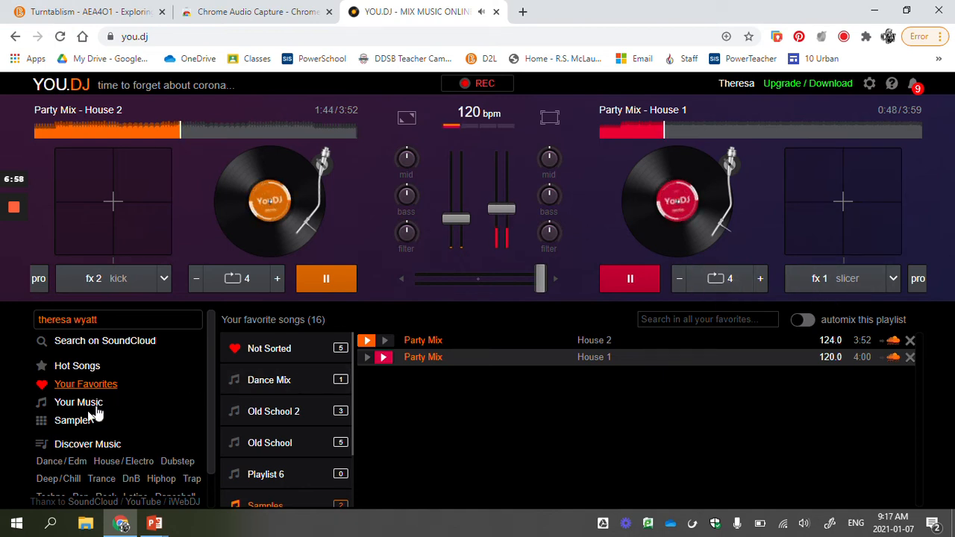
pyautogui.click(630, 279)
pyautogui.click(328, 282)
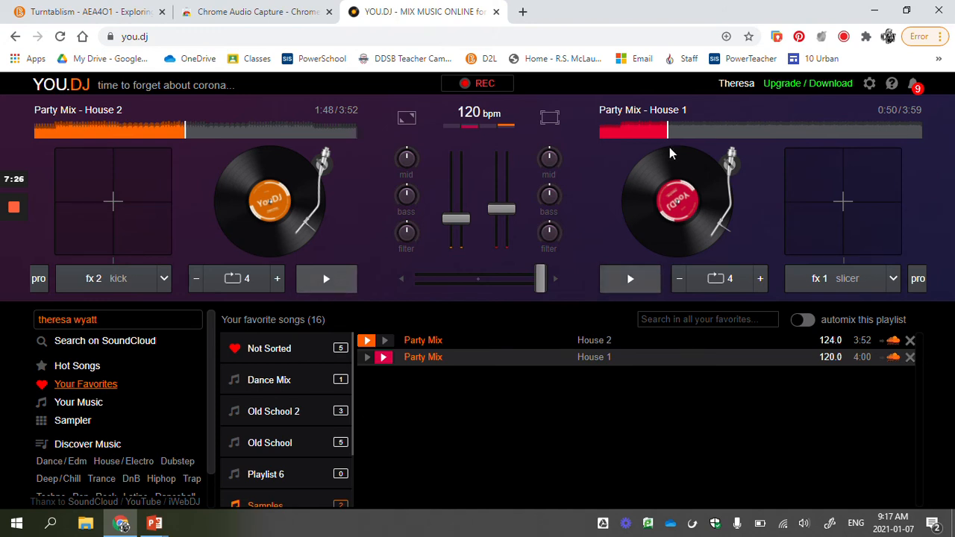
# Return both House 1 and House 2 to the start of their tracks
pyautogui.click(601, 139)
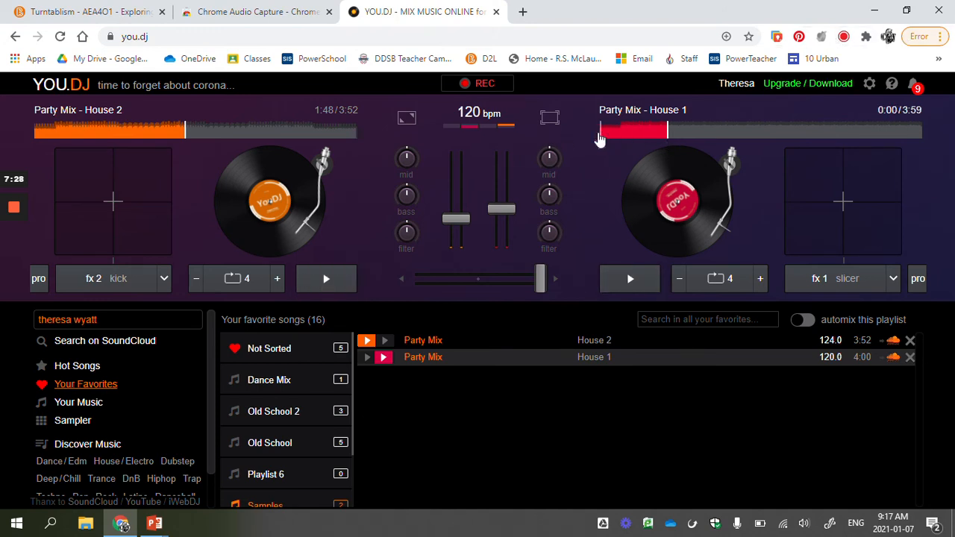
pyautogui.click(601, 137)
pyautogui.click(38, 141)
pyautogui.click(38, 140)
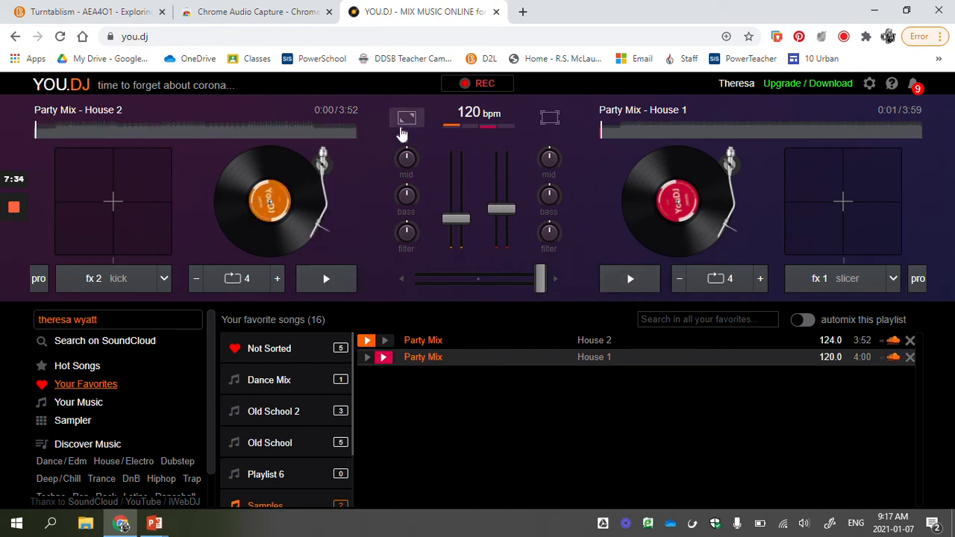
# Raise House 2's channel fader level with House 1 and crossfade fully to House 2
pyautogui.moveTo(457, 219); pyautogui.dragTo(457, 208)
pyautogui.click(494, 210)
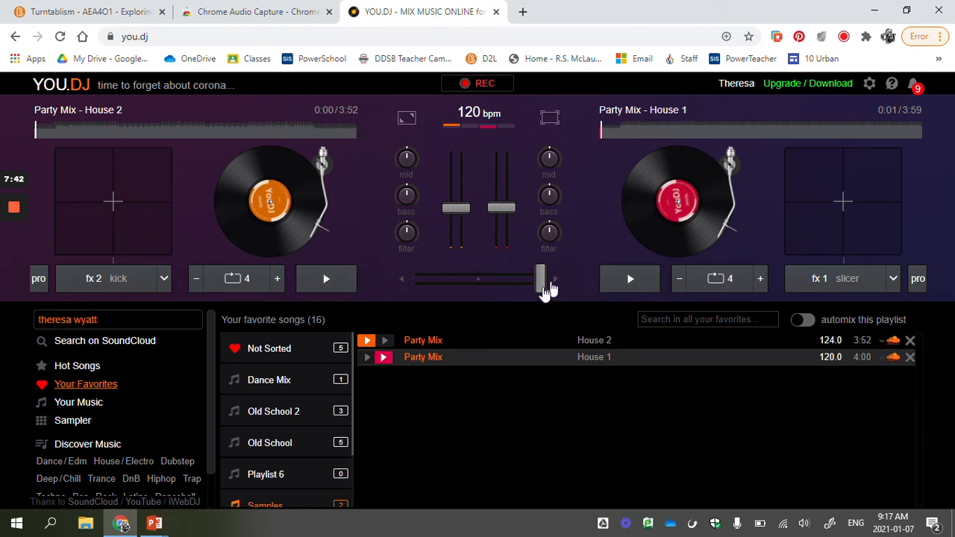
pyautogui.moveTo(539, 282); pyautogui.dragTo(416, 280)
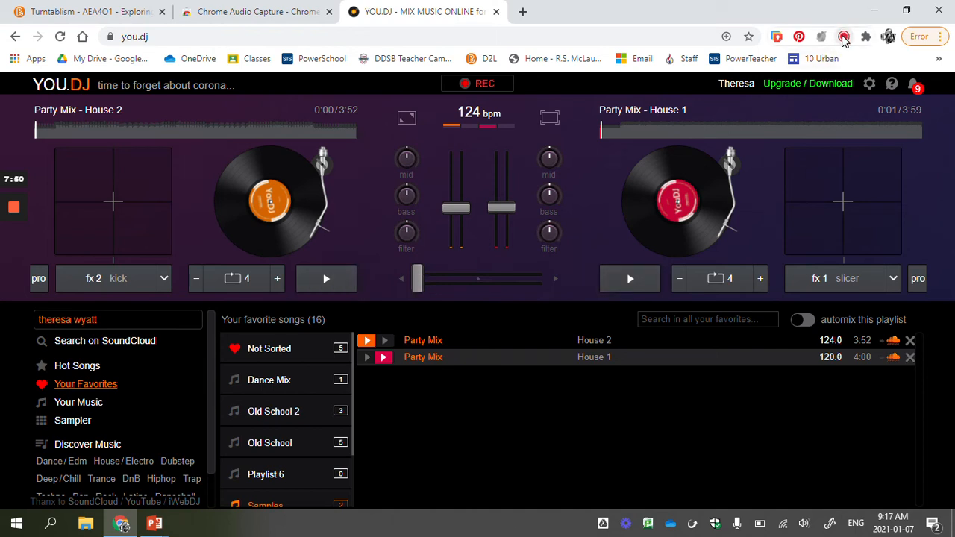
# Start Chrome Audio Capture on the YOU.DJ tab and play House 2
pyautogui.click(844, 37)
pyautogui.click(666, 131)
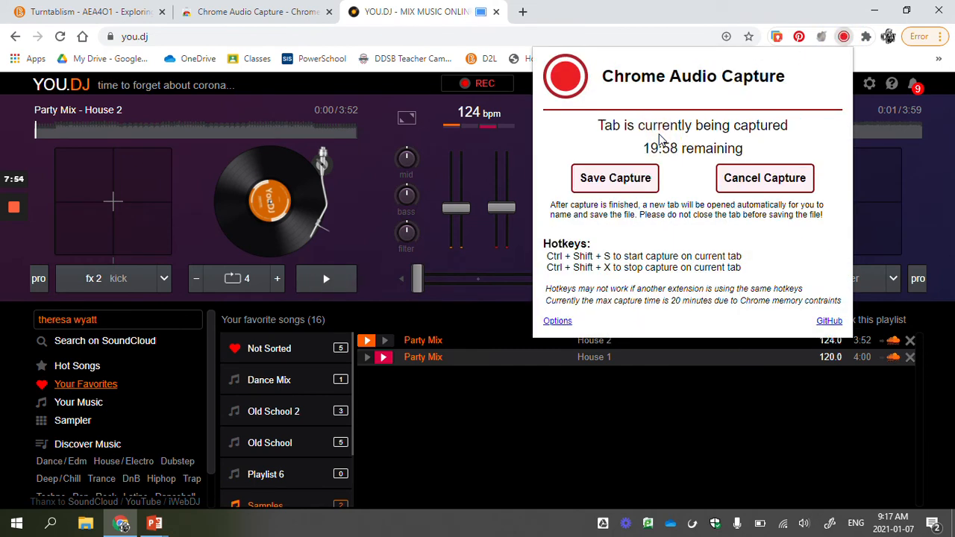
pyautogui.click(328, 278)
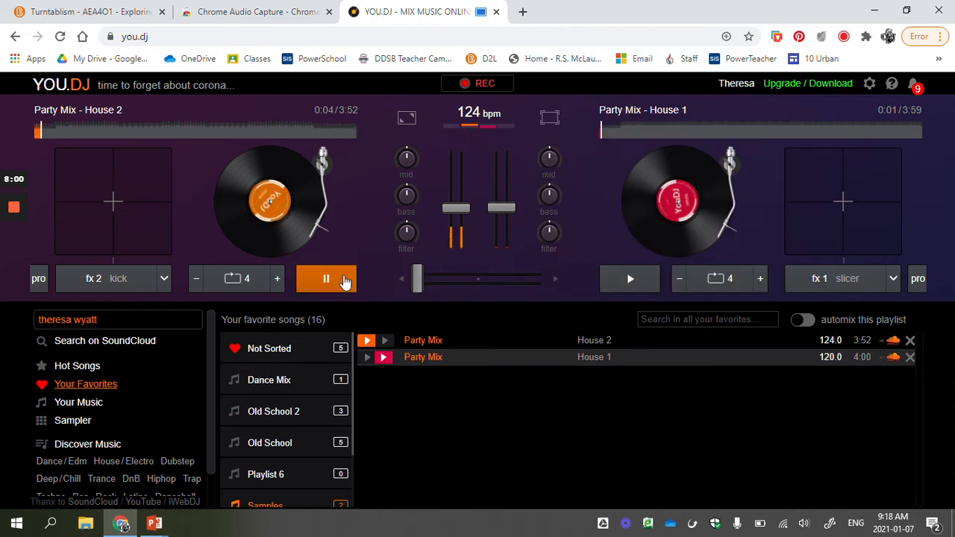
# Apply the flanger effect to House 2, then switch it to echo on the XY pad
pyautogui.click(165, 288)
pyautogui.click(258, 326)
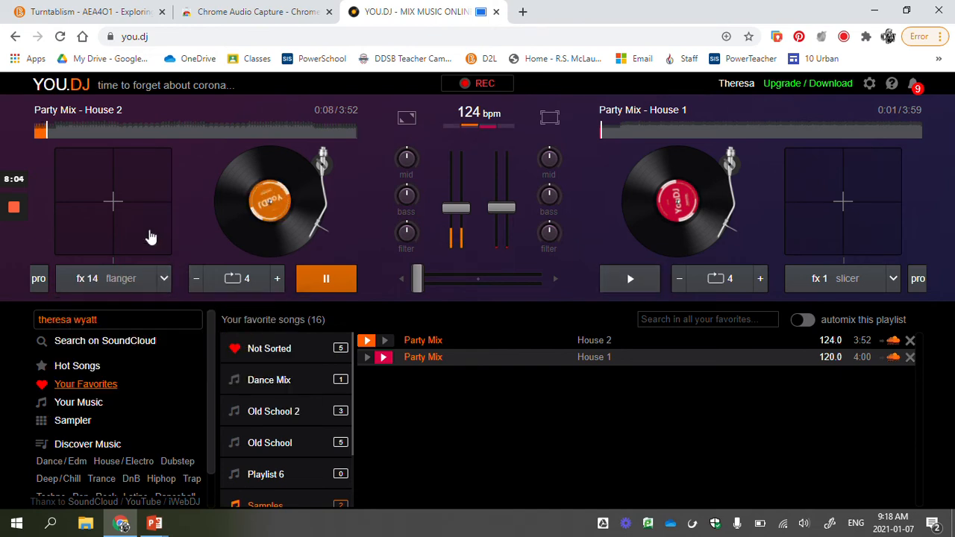
pyautogui.moveTo(151, 237)
pyautogui.mouseDown()
pyautogui.moveTo(145, 180)
pyautogui.moveTo(112, 174)
pyautogui.moveTo(98, 204)
pyautogui.moveTo(140, 202)
pyautogui.moveTo(144, 183)
pyautogui.moveTo(74, 191)
pyautogui.moveTo(89, 226)
pyautogui.moveTo(146, 234)
pyautogui.mouseUp()
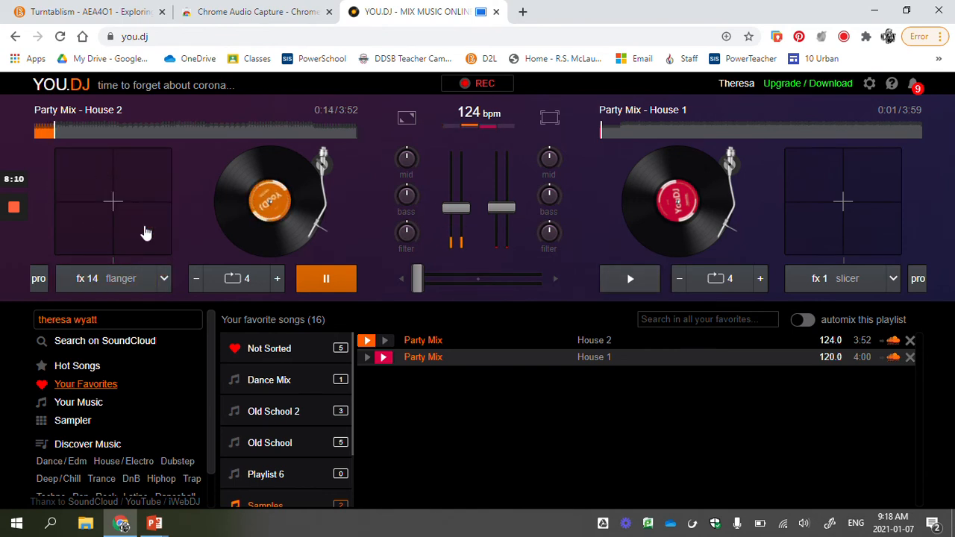
pyautogui.click(164, 276)
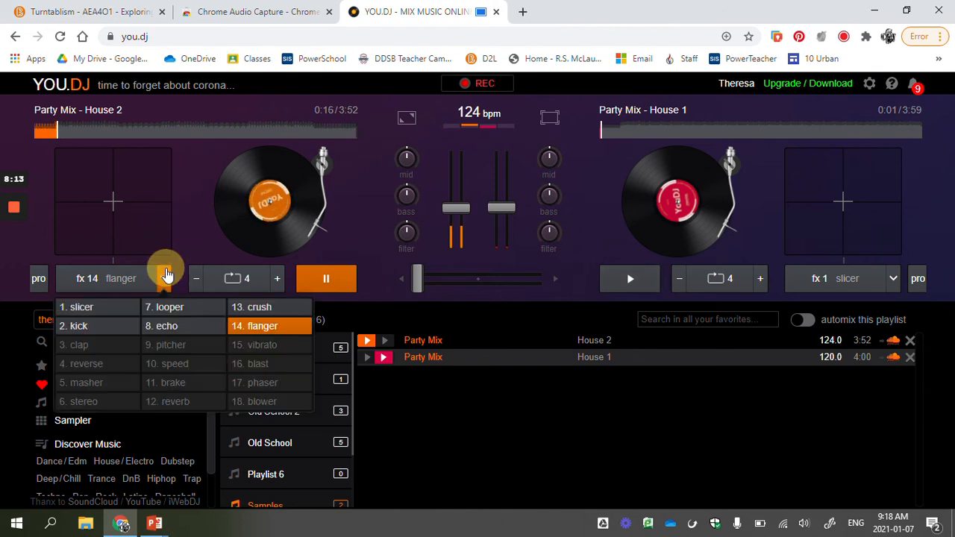
pyautogui.click(167, 325)
pyautogui.moveTo(141, 171); pyautogui.dragTo(132, 207)
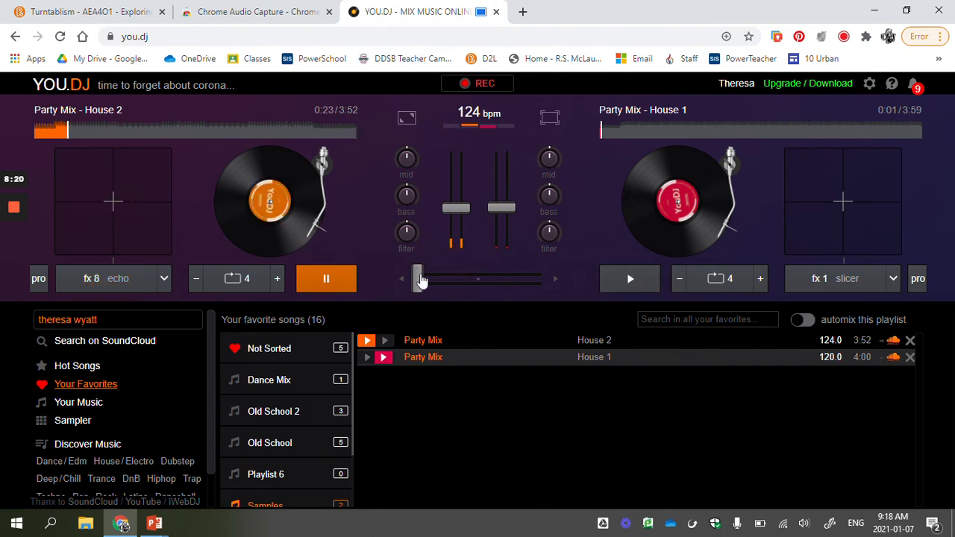
# Start House 1, crossfade fully over to it, then stop both decks
pyautogui.moveTo(423, 281); pyautogui.dragTo(419, 281)
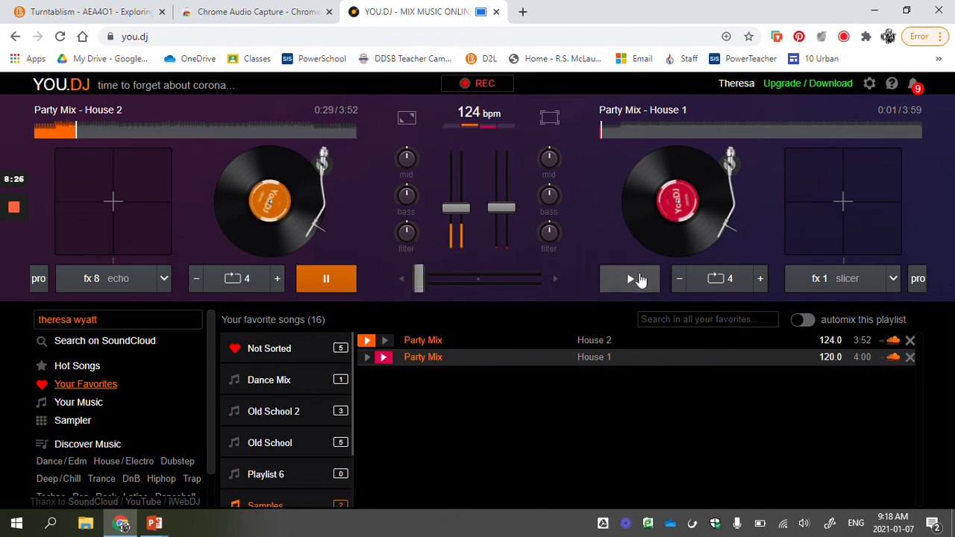
pyautogui.click(639, 279)
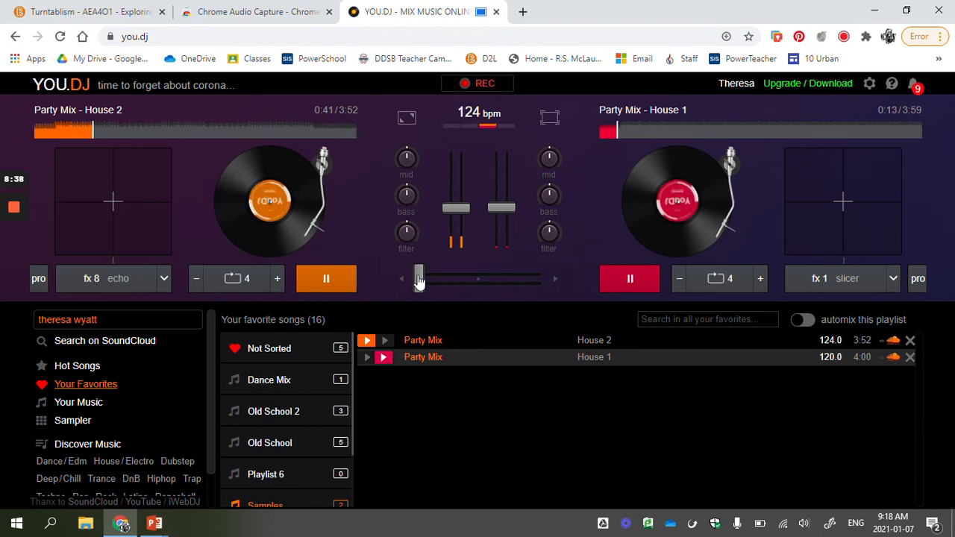
pyautogui.click(419, 279)
pyautogui.moveTo(419, 281); pyautogui.dragTo(535, 277)
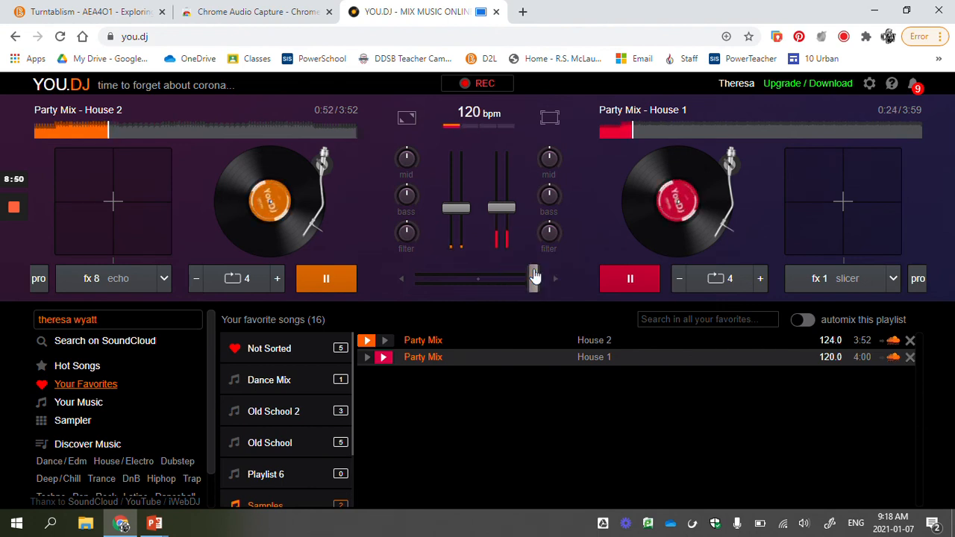
pyautogui.click(611, 276)
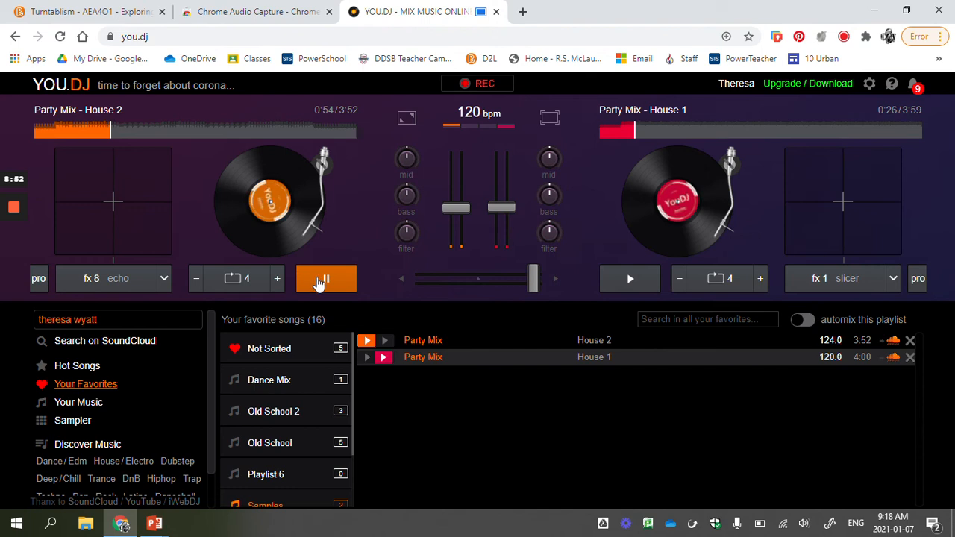
pyautogui.click(318, 282)
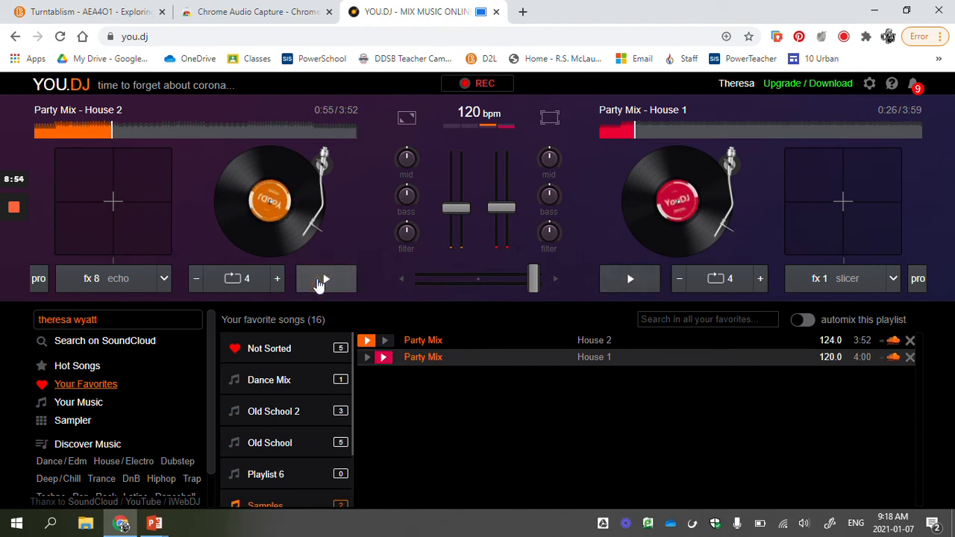
pyautogui.click(615, 134)
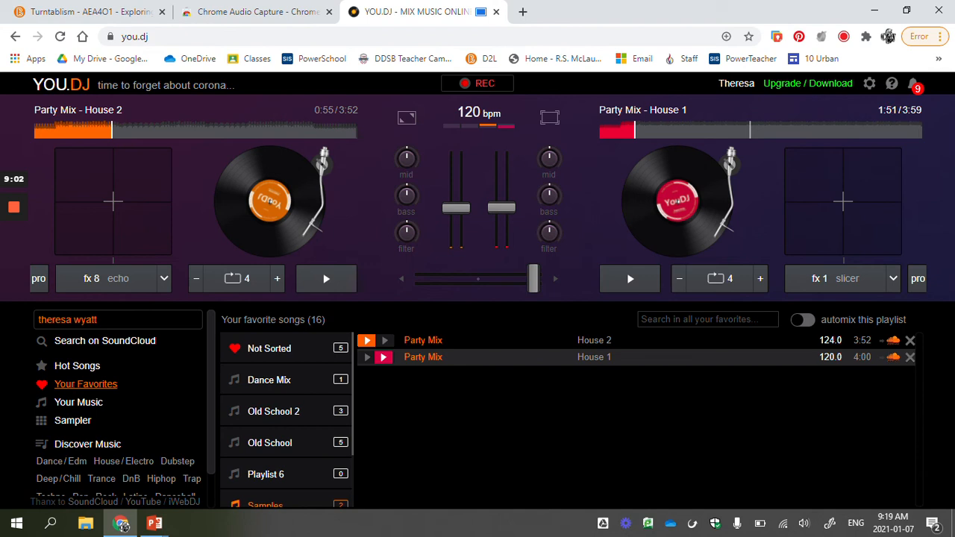
# Stop the Chrome Audio Capture recording and save the encoded mix as an MP3 in Downloads
pyautogui.click(844, 37)
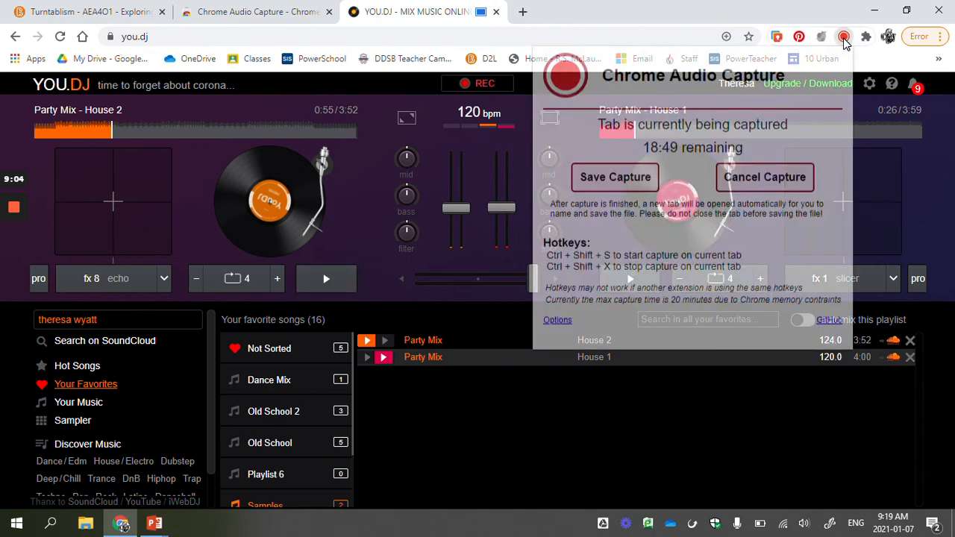
pyautogui.click(617, 180)
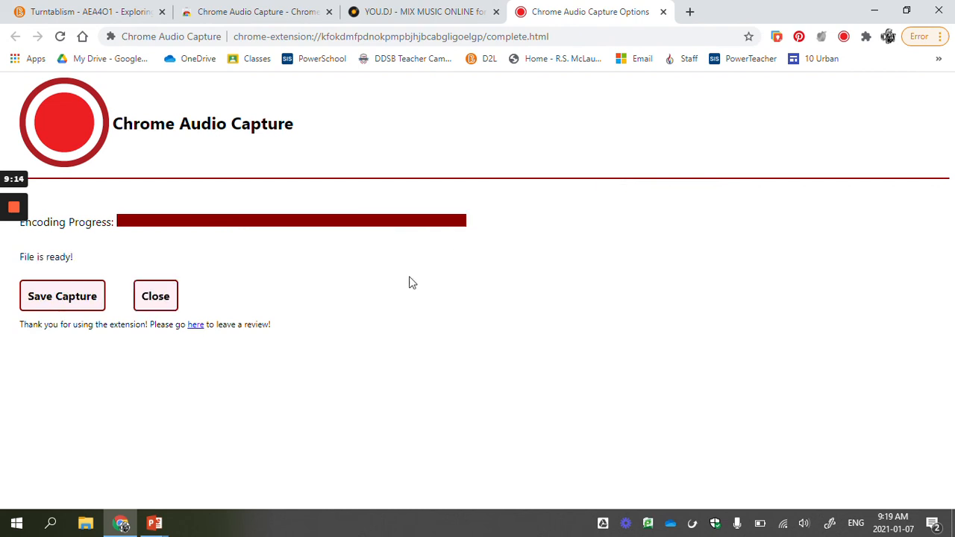
pyautogui.click(77, 292)
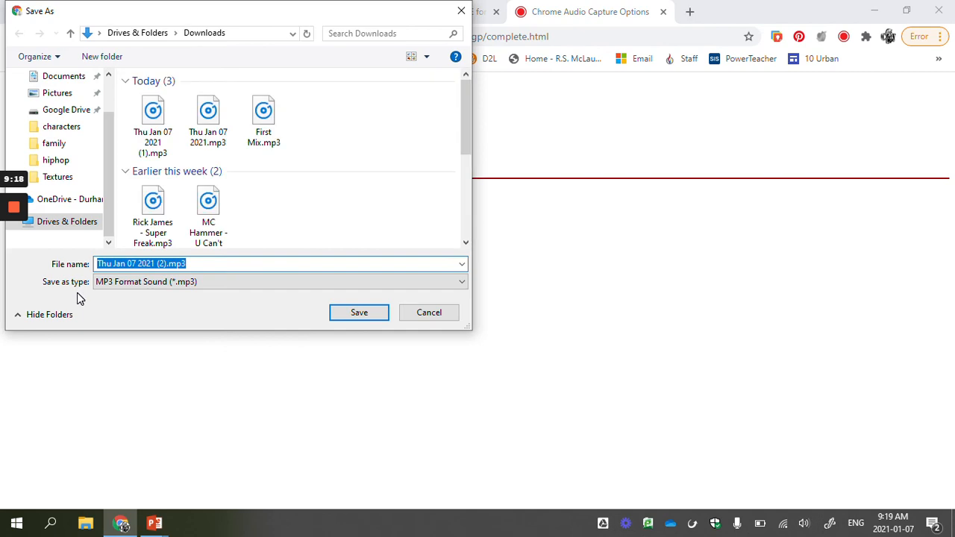
pyautogui.write('Thr')
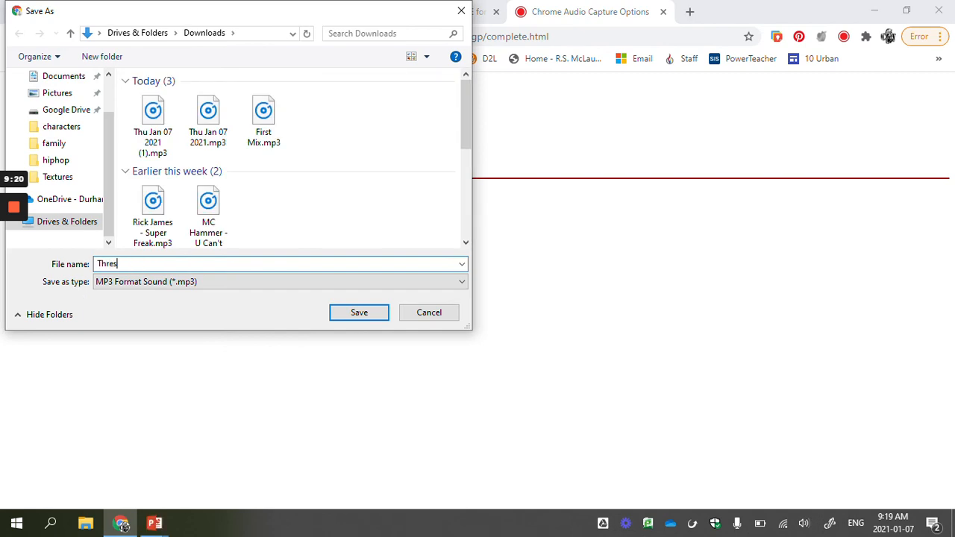
pyautogui.press('BackSpace')
pyautogui.write('ere')
pyautogui.press('Return')
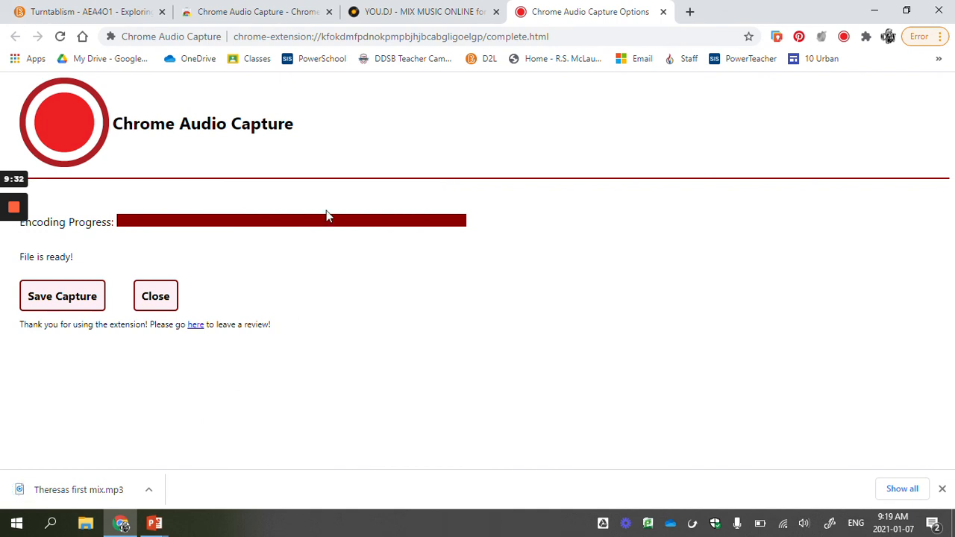
# Scroll the Turntablism lesson table to Hand In First Mix, then go back to the YOU.DJ tab
pyautogui.click(109, 12)
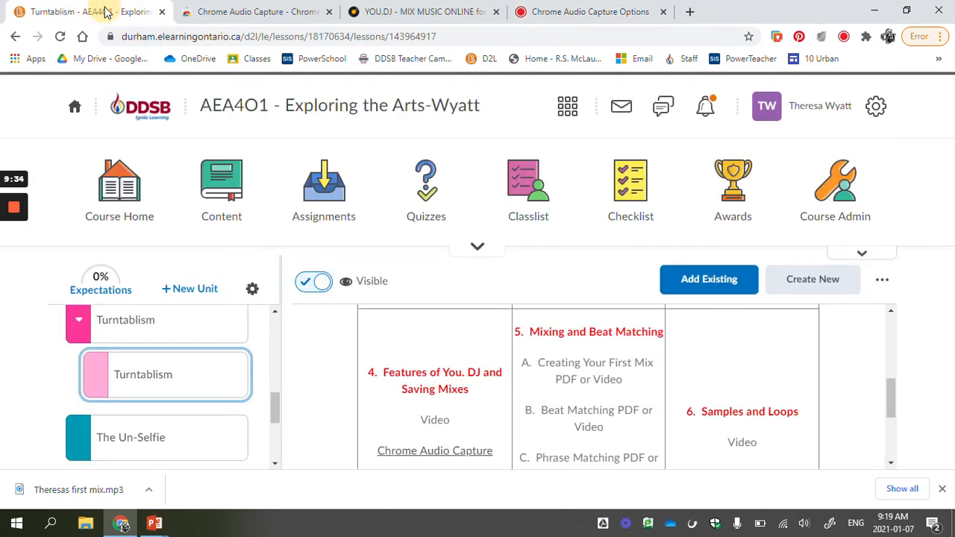
pyautogui.scroll(-1, 458, 397)
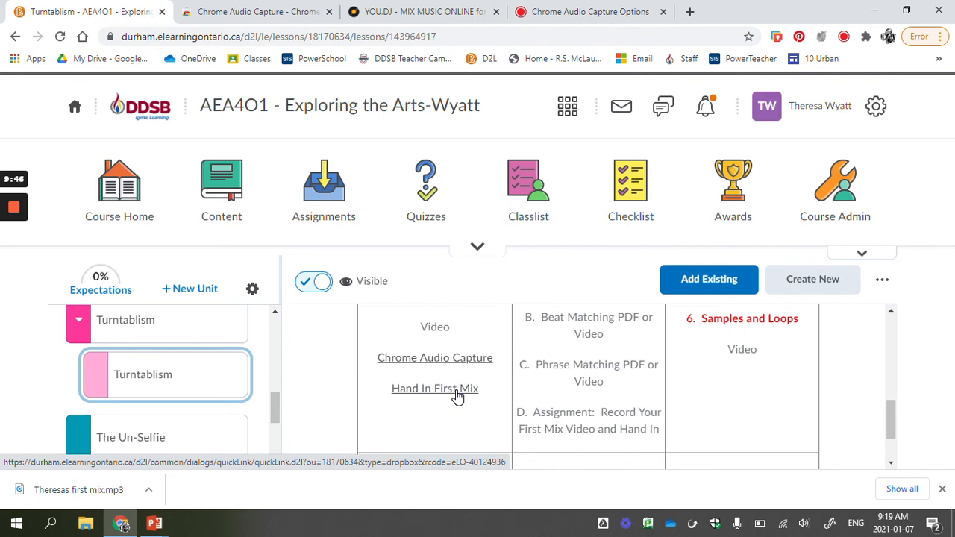
pyautogui.click(404, 11)
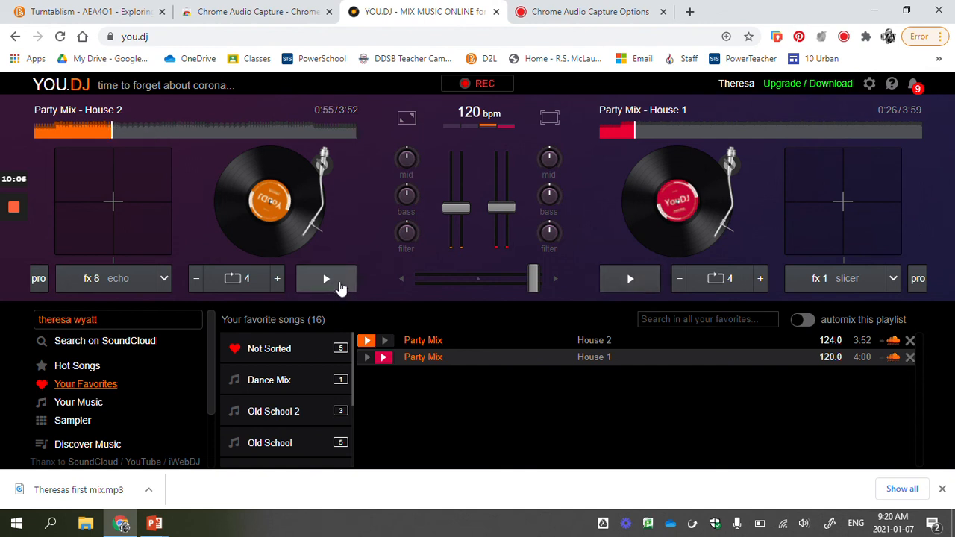
# Restart House 2 on the left deck and raise its volume, nudging the crossfader
pyautogui.click(329, 279)
pyautogui.moveTo(455, 208); pyautogui.dragTo(455, 183)
pyautogui.moveTo(534, 274); pyautogui.dragTo(536, 276)
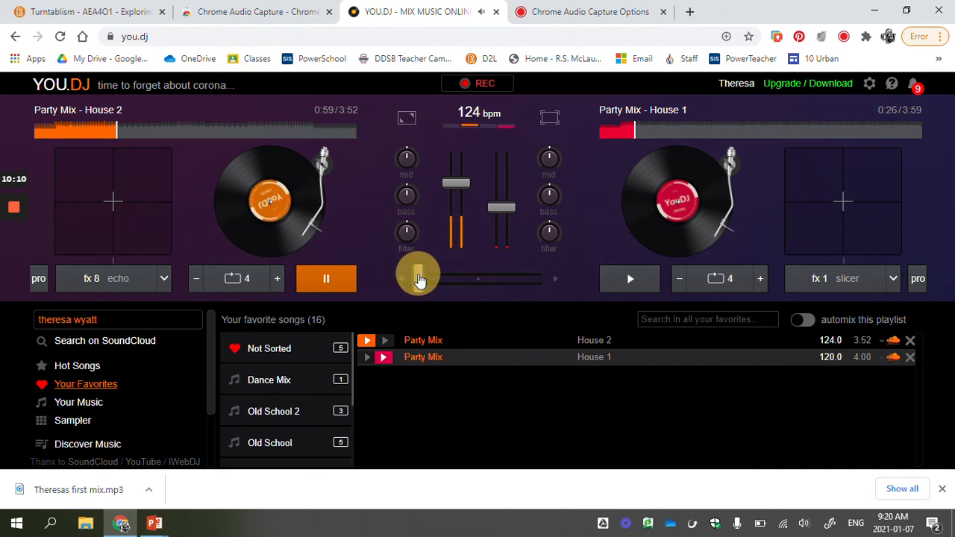
# View the mixer full screen with video-only visuals, then exit back to the normal deck view
pyautogui.click(405, 120)
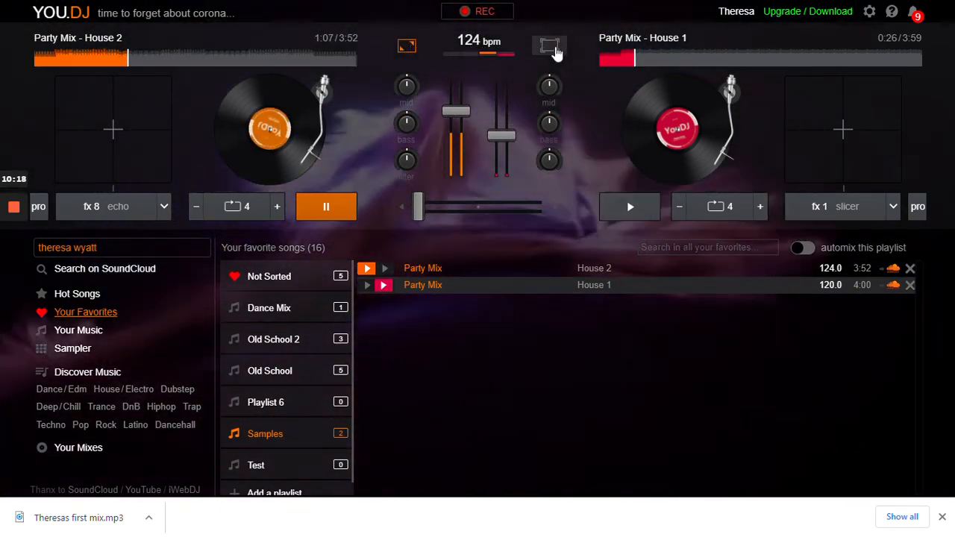
pyautogui.click(556, 51)
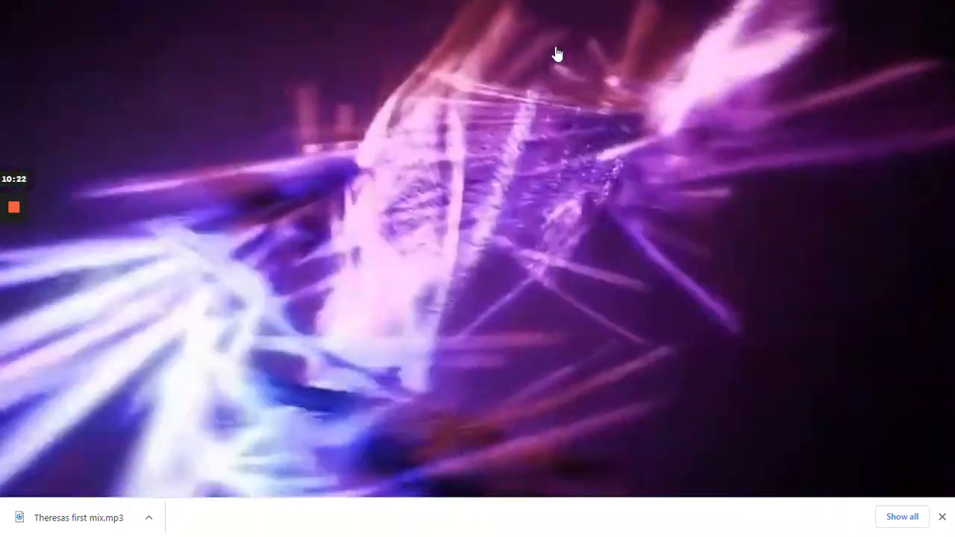
pyautogui.press('Escape')
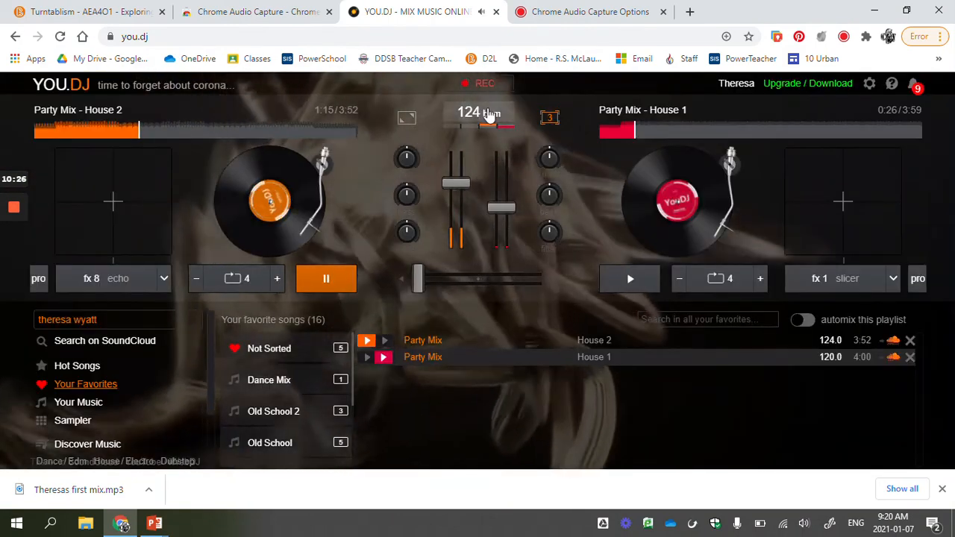
pyautogui.click(544, 120)
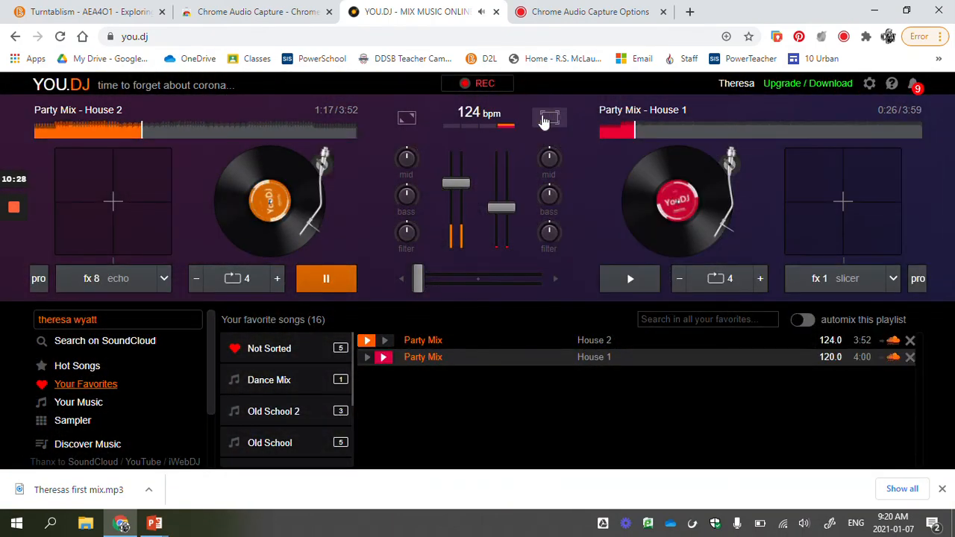